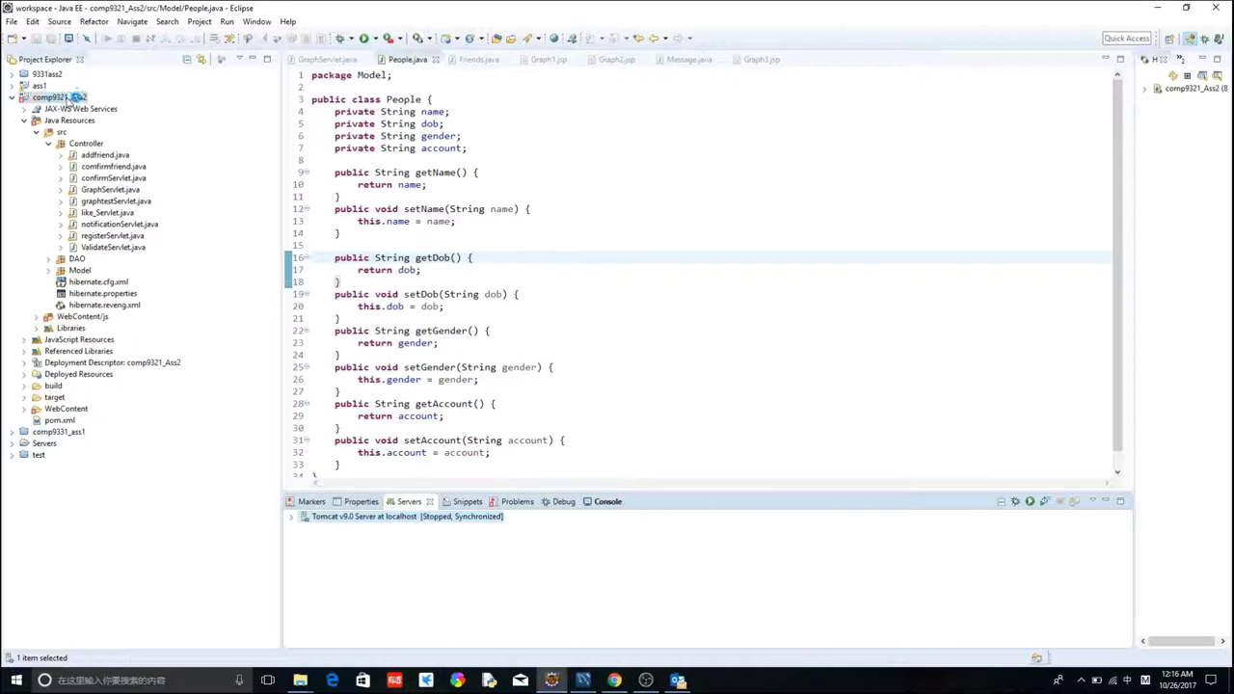
# - Run comp9321_Ass2 on the local Tomcat server and copy the UNSWBook page URL for Chrome
pyautogui.rightClick(71, 100)
pyautogui.moveTo(260, 374)
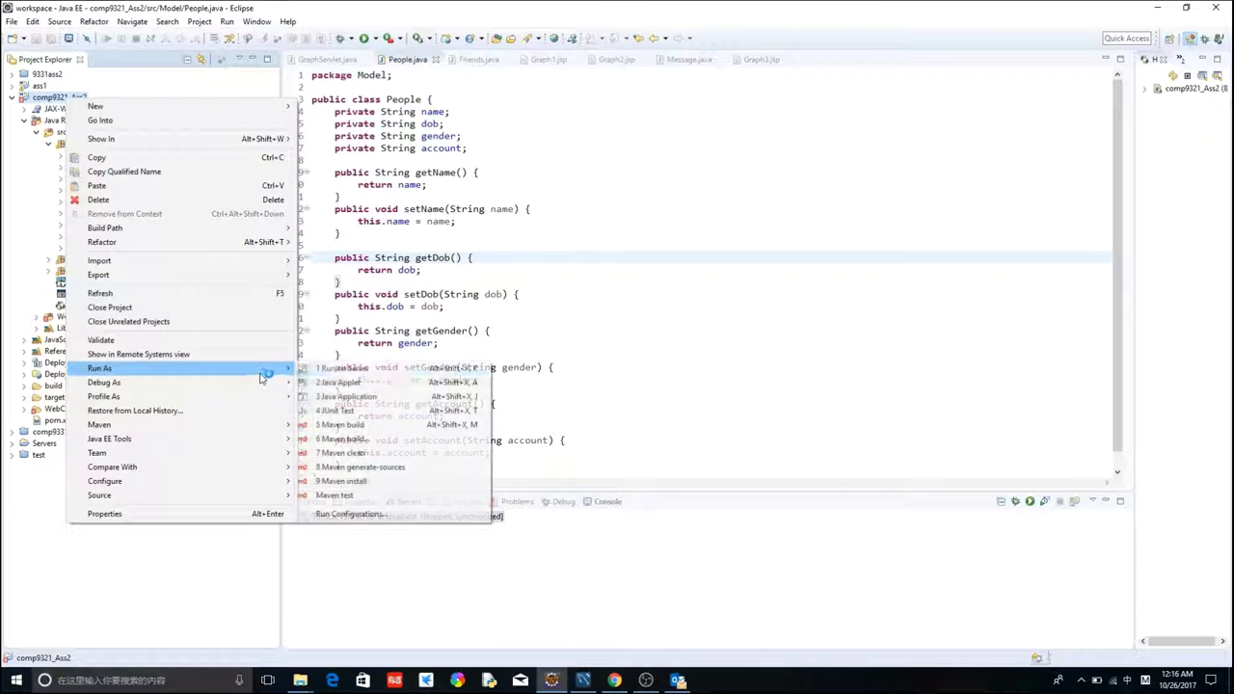
pyautogui.click(342, 367)
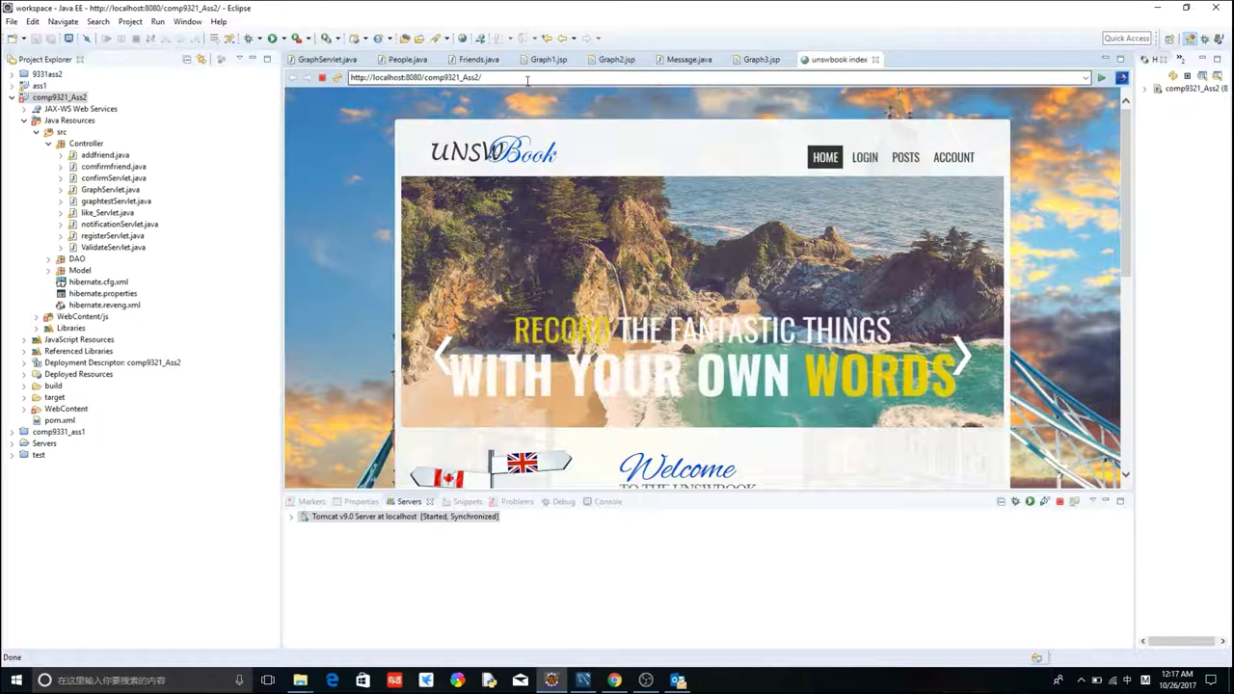
pyautogui.click(525, 81)
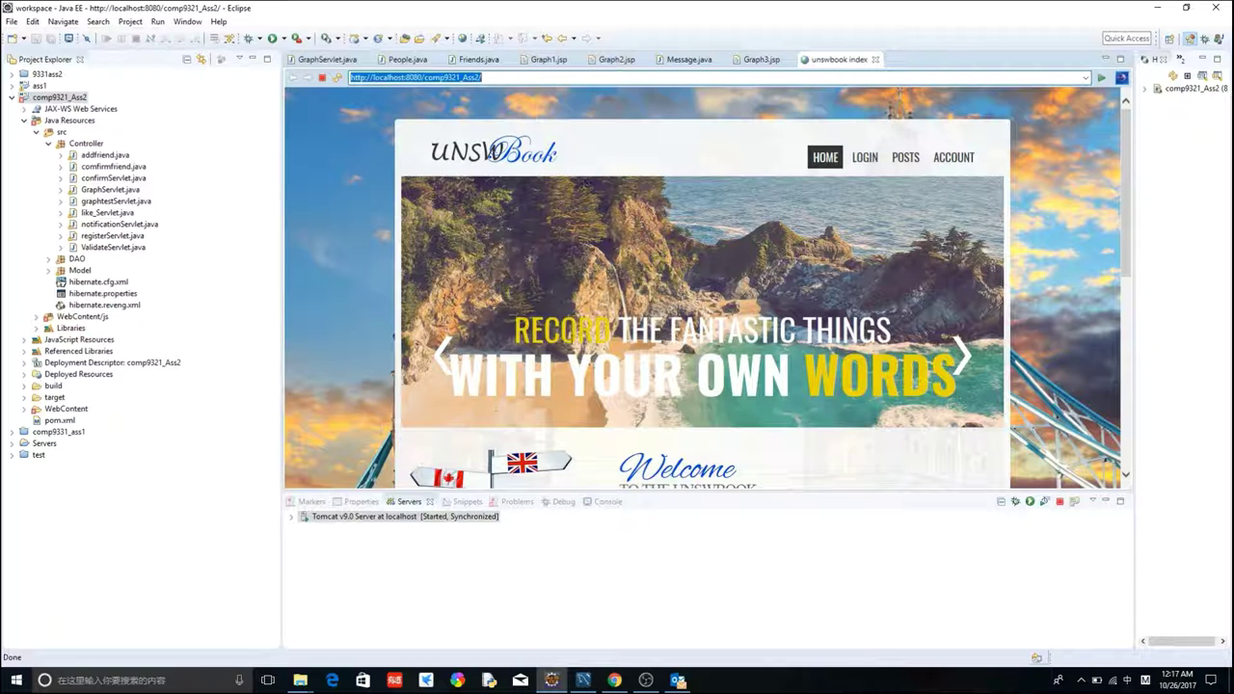
pyautogui.click(621, 682)
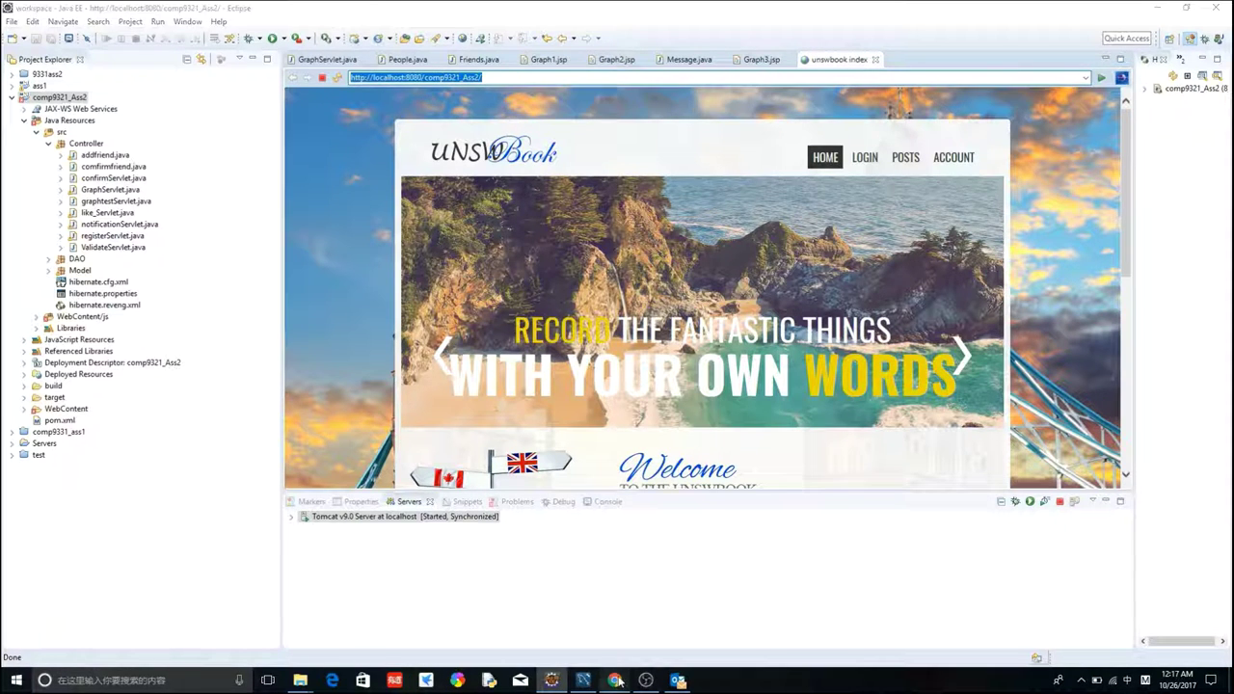
# - In a new tab, reach UNSWBook's Create an Account form and try a suggested 'mem…' username
pyautogui.click(148, 9)
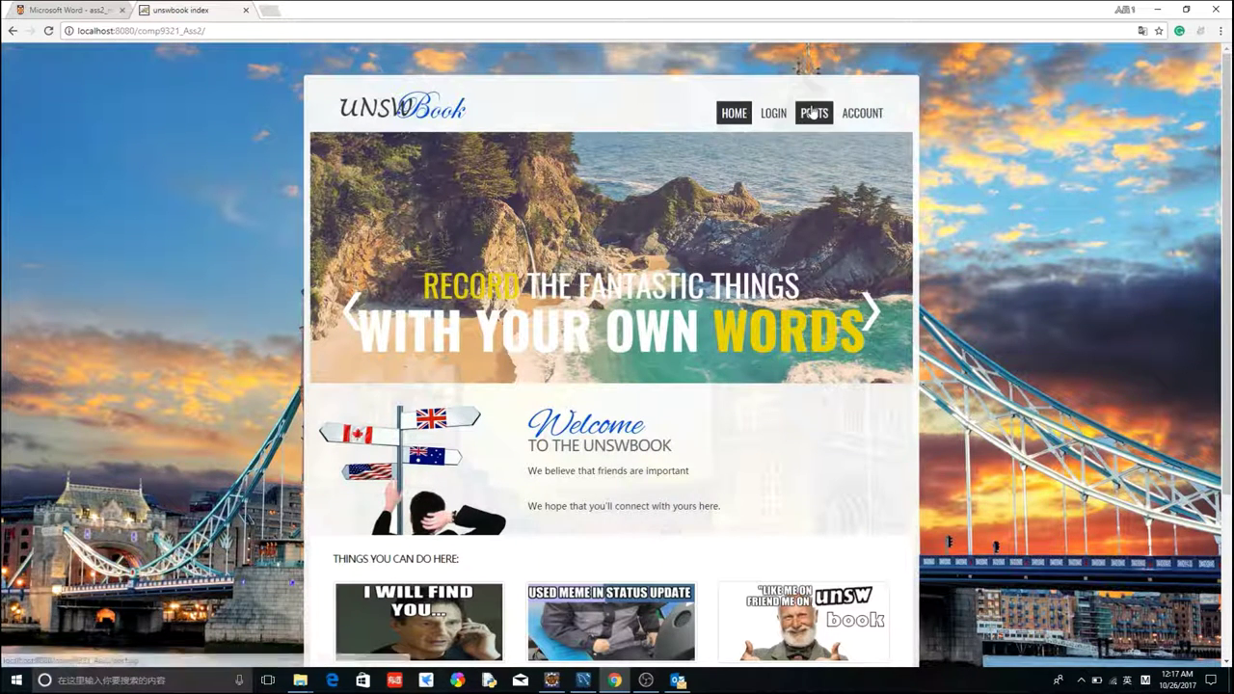
pyautogui.click(774, 113)
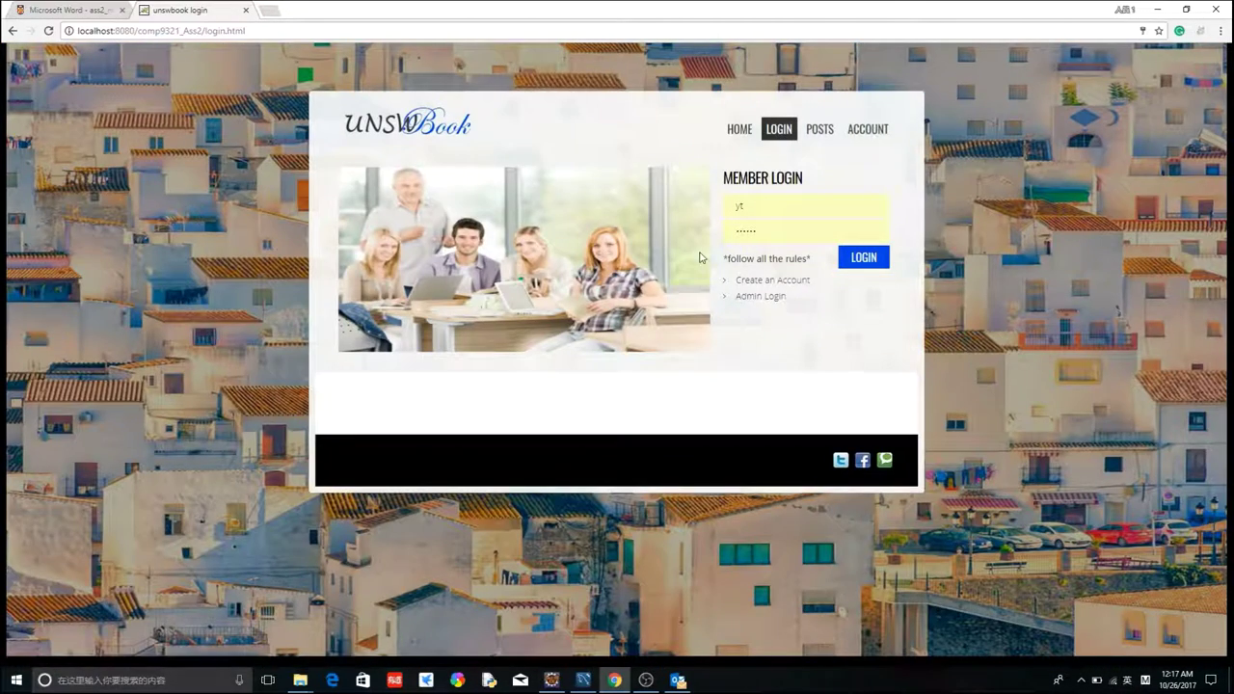
pyautogui.click(786, 286)
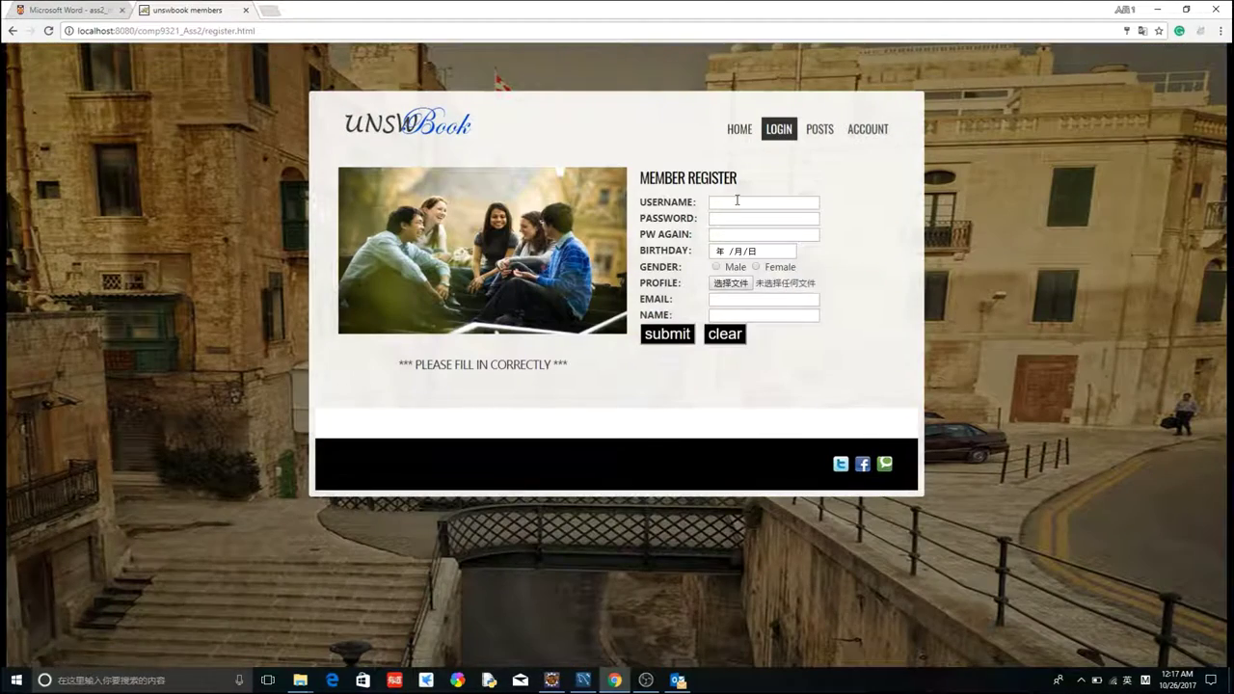
pyautogui.click(739, 202)
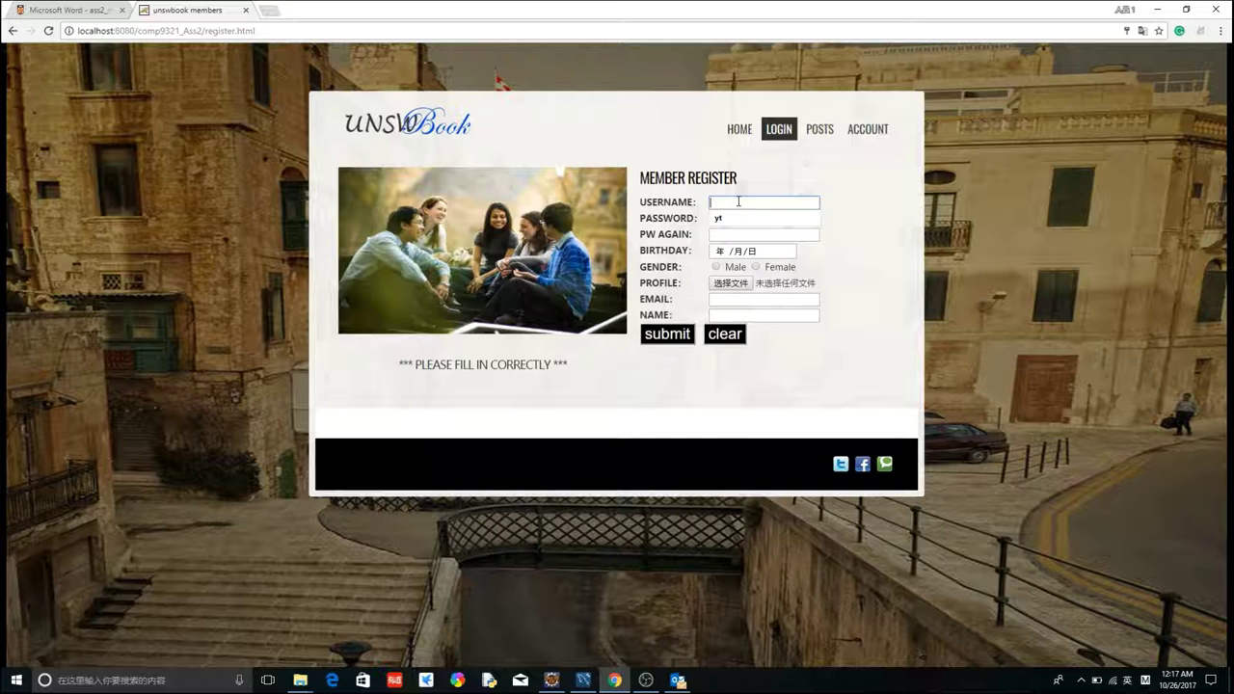
pyautogui.write('mem')
pyautogui.click(733, 218)
pyautogui.click(718, 219)
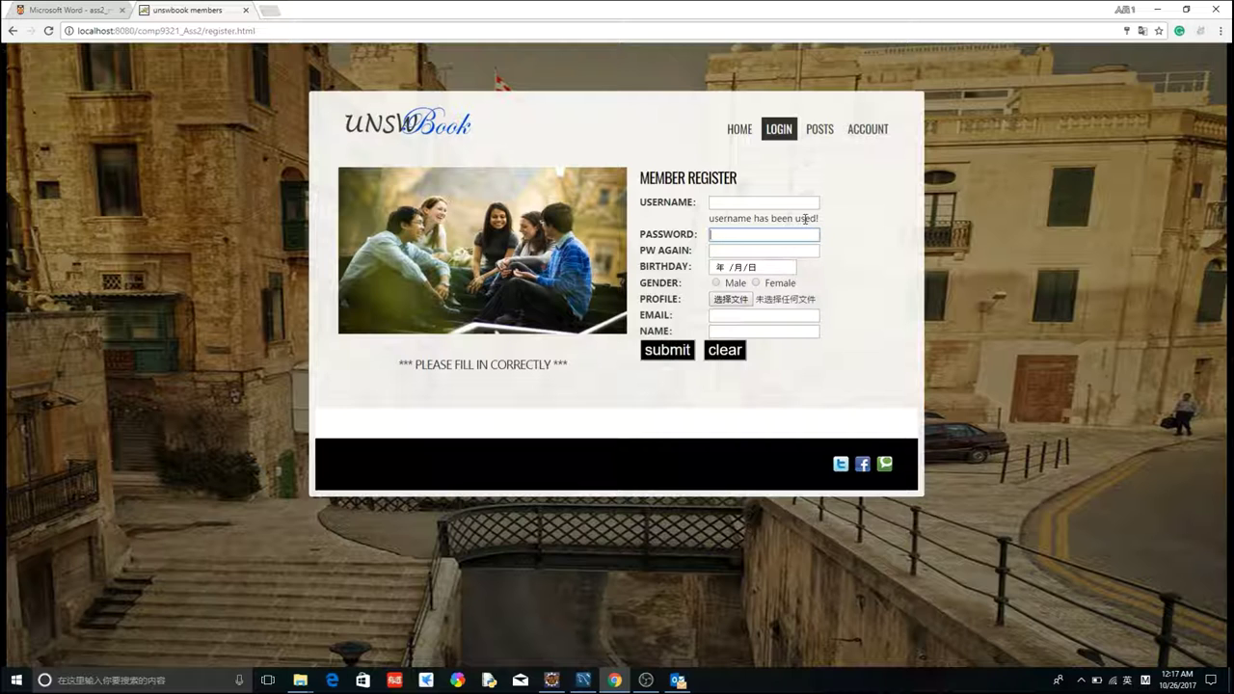
# - Enter username 'new' and a matching password twice, fixing the password mismatch warning
pyautogui.click(813, 203)
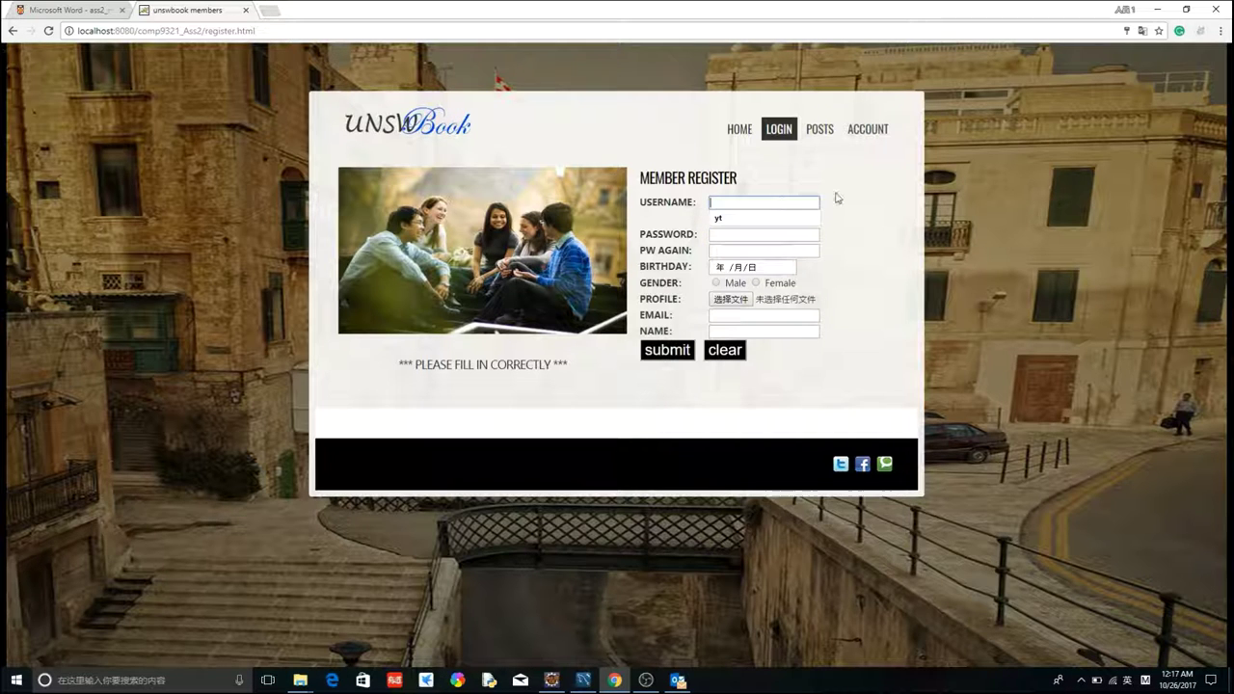
pyautogui.write('new')
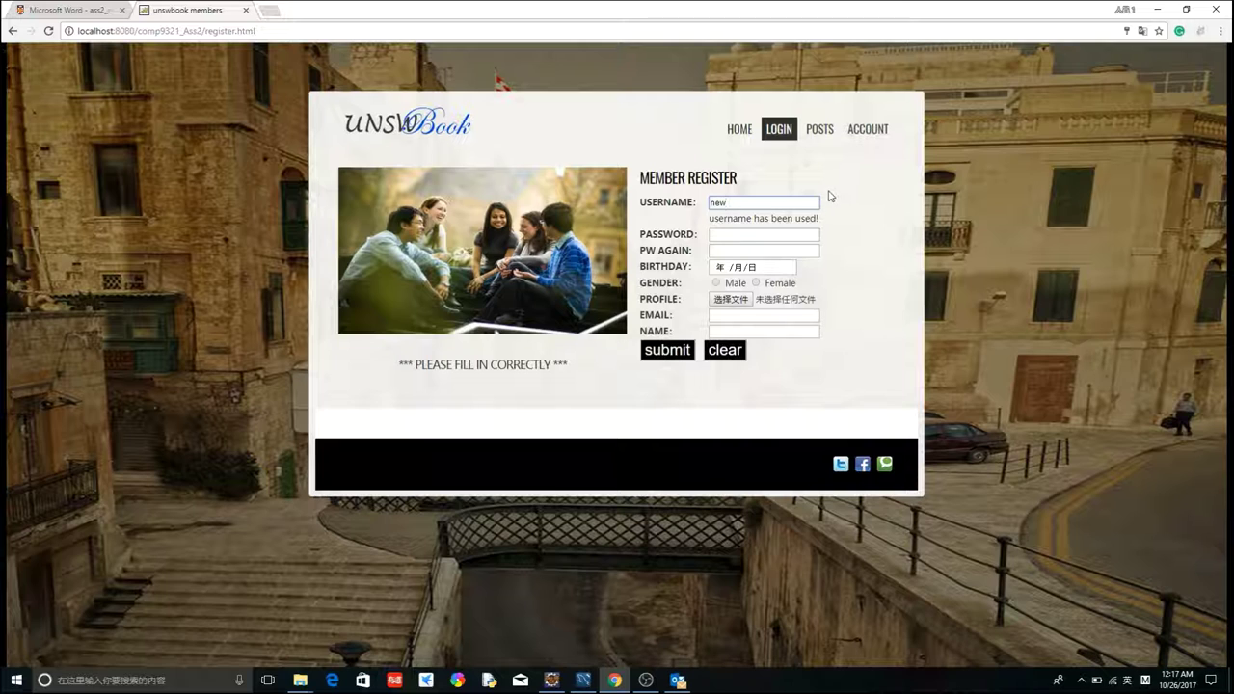
pyautogui.press('Tab')
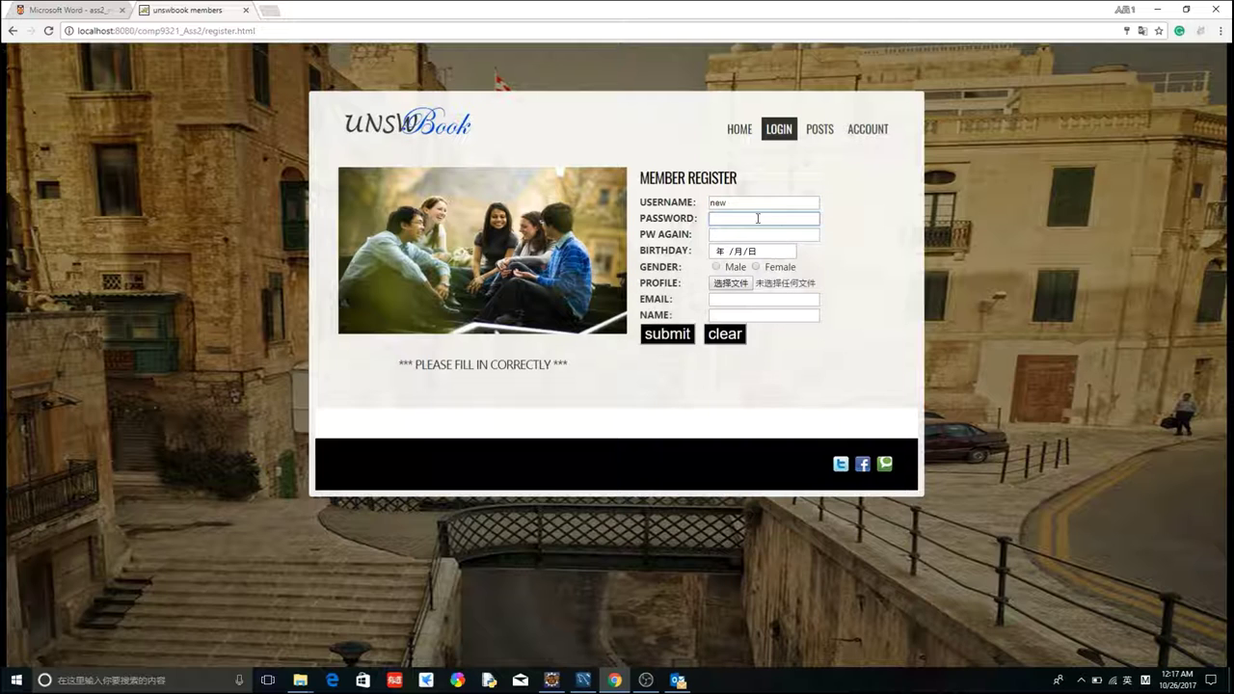
pyautogui.write('123456')
pyautogui.click(735, 235)
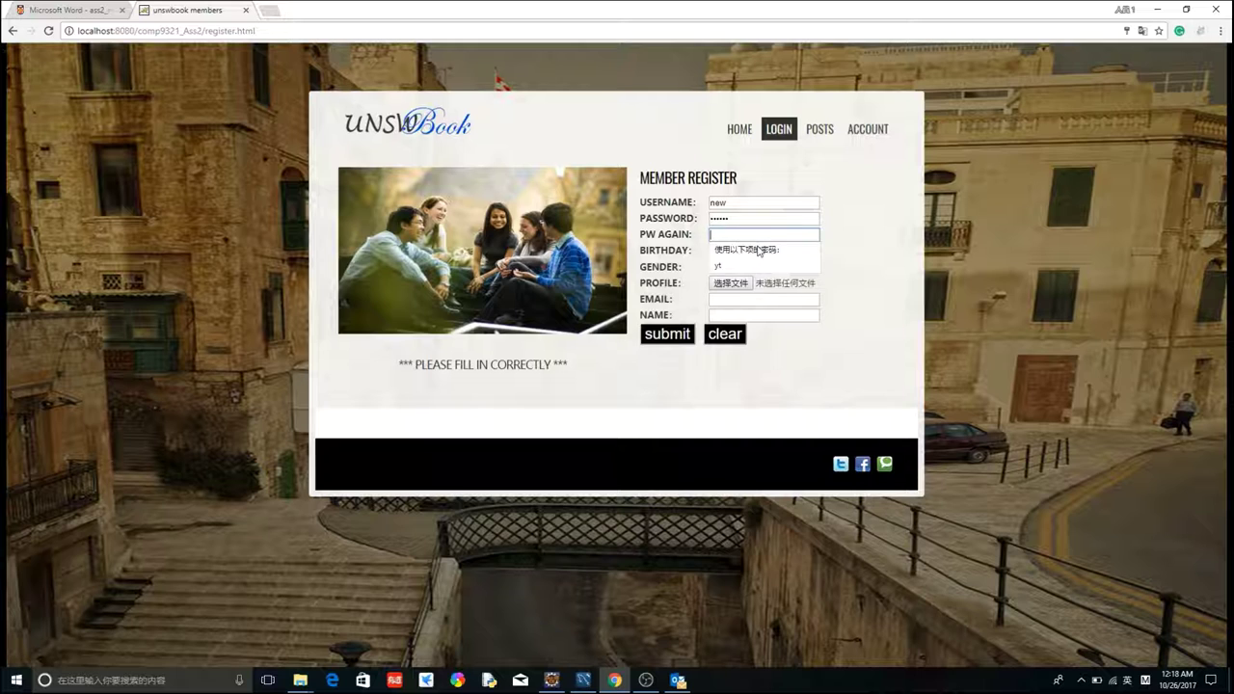
pyautogui.write('123')
pyautogui.click(677, 334)
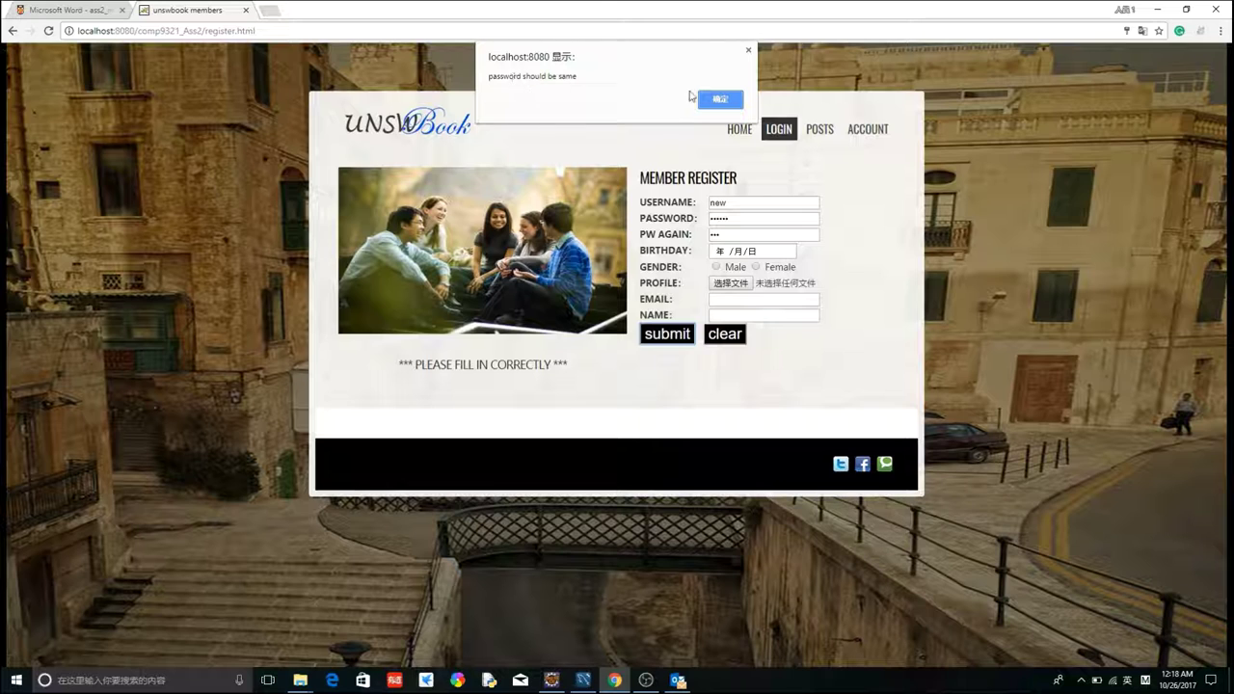
pyautogui.click(721, 99)
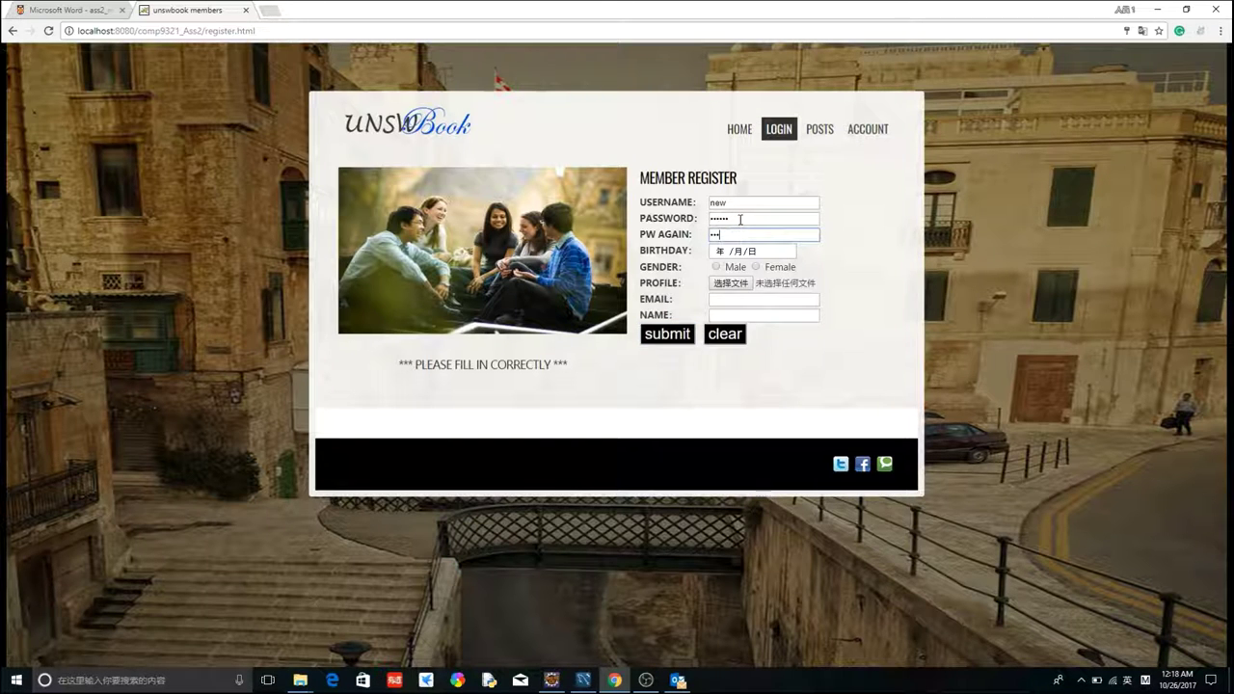
pyautogui.write('456')
# - Set birthday 2017/10/11, photo face4.gif, the e-mail and real name 'baba', then submit
pyautogui.click(733, 253)
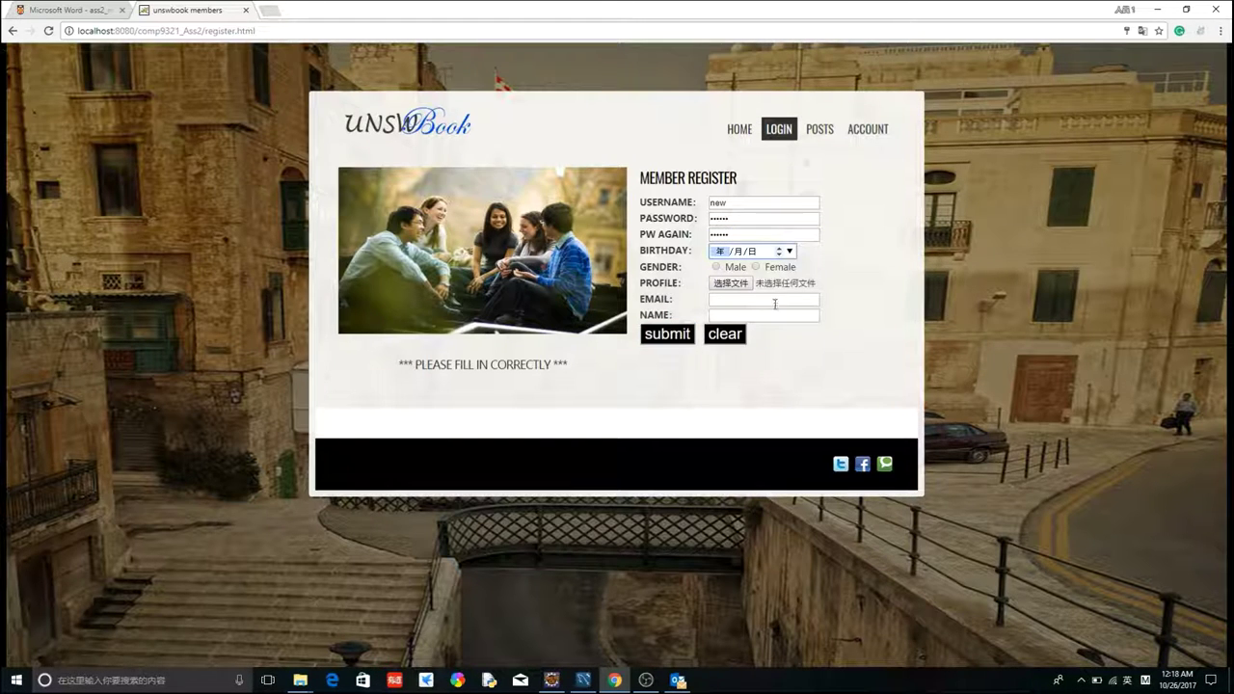
pyautogui.click(789, 251)
pyautogui.click(771, 336)
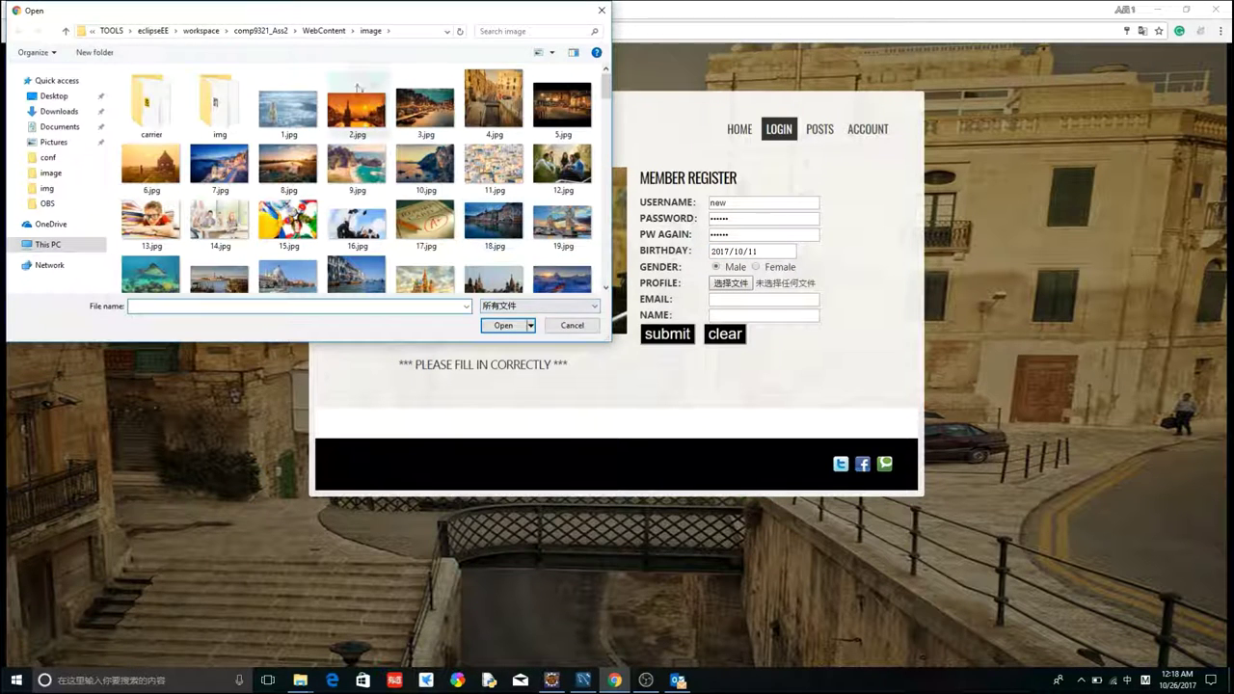
pyautogui.doubleClick(238, 91)
pyautogui.doubleClick(496, 154)
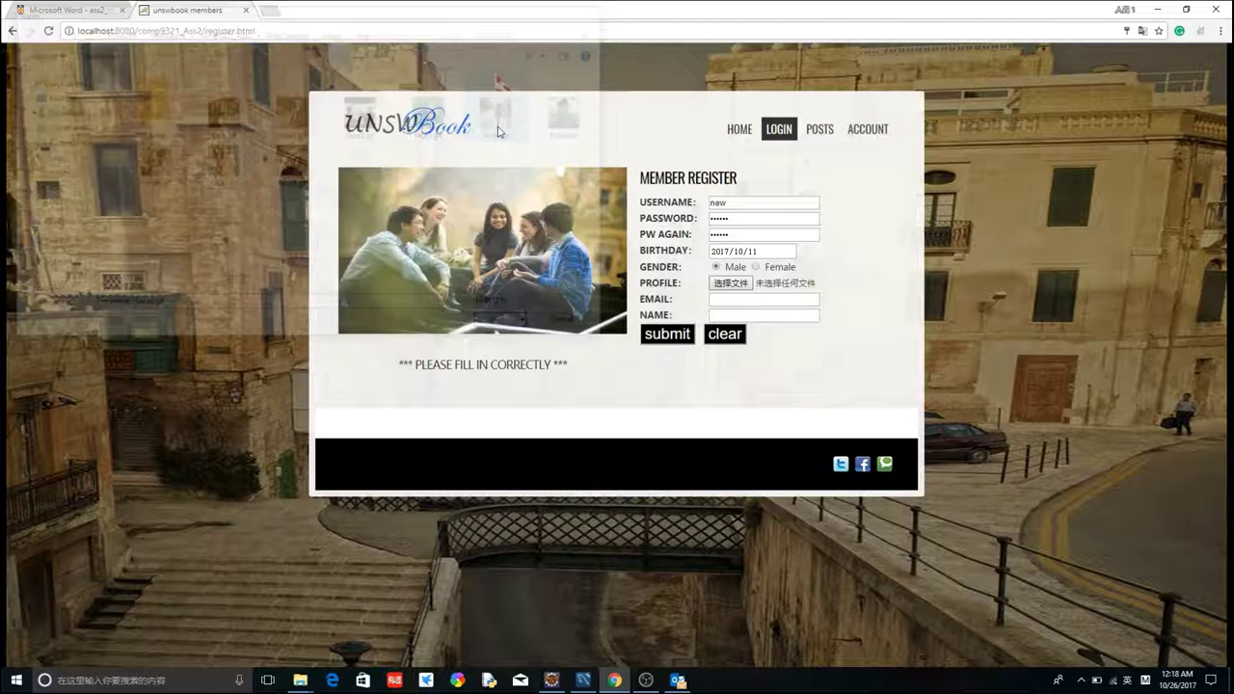
pyautogui.click(731, 295)
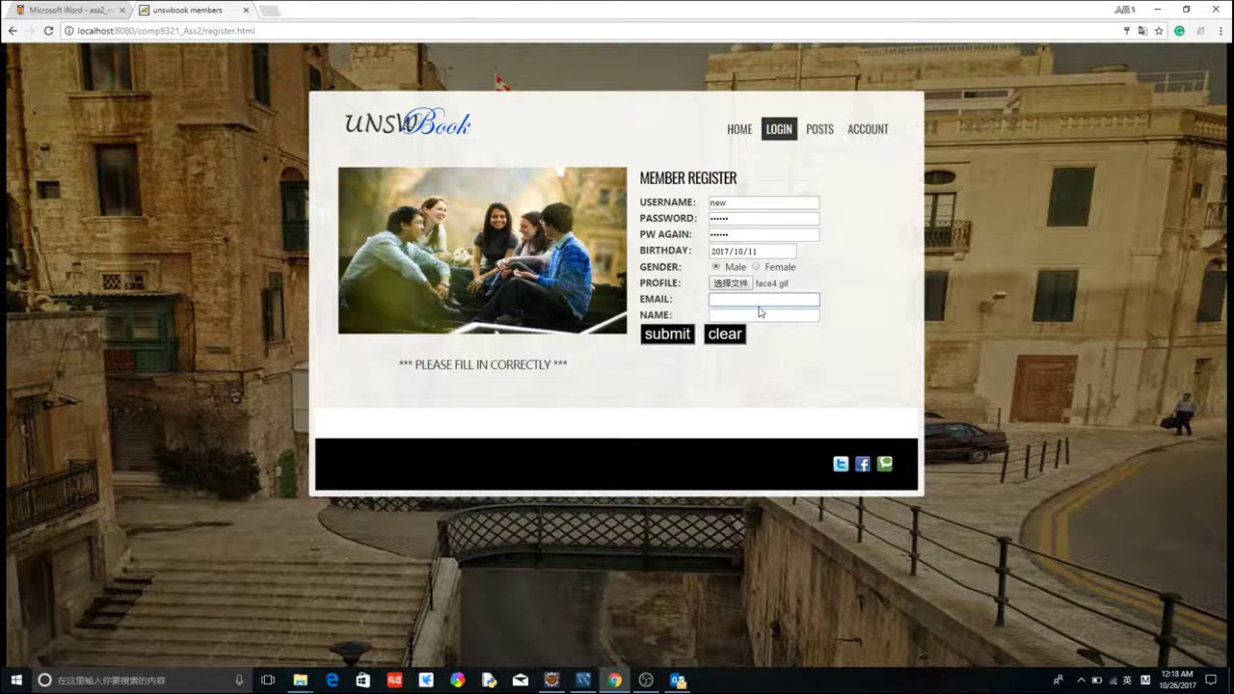
pyautogui.click(769, 316)
pyautogui.click(800, 314)
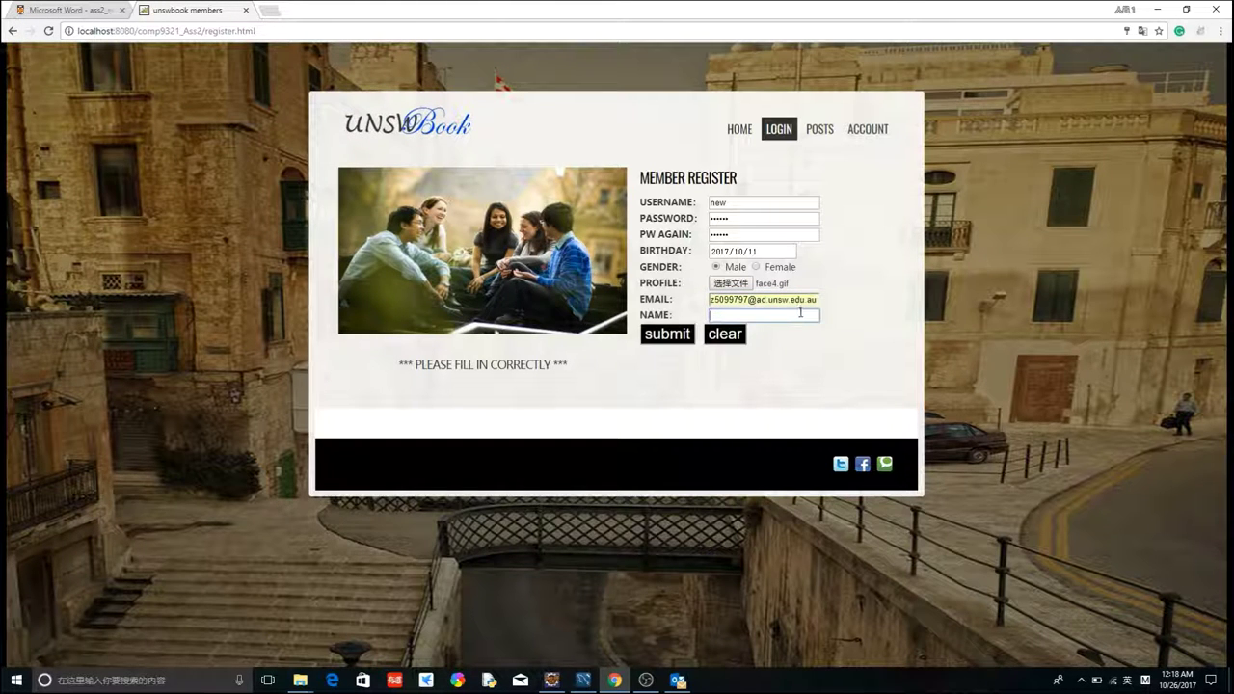
pyautogui.write('baba')
pyautogui.click(681, 338)
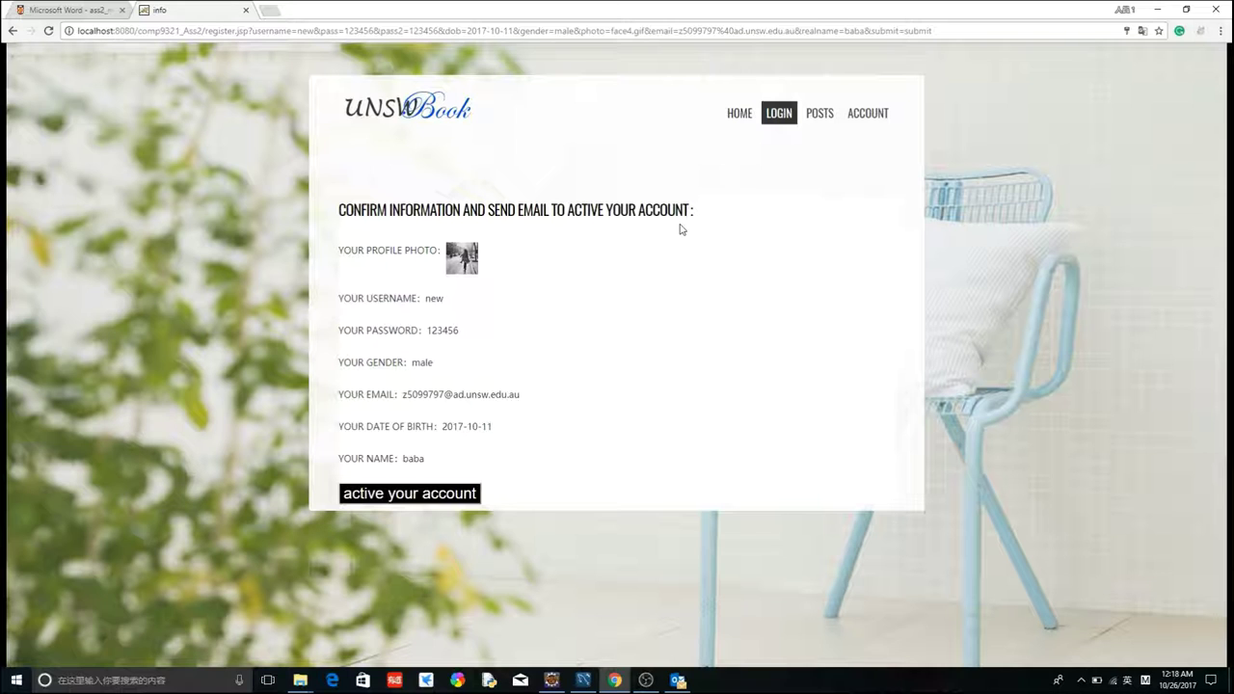
# - Request the activation e-mail via 'active your account' and acknowledge the 'mail sent!' alert
pyautogui.click(439, 496)
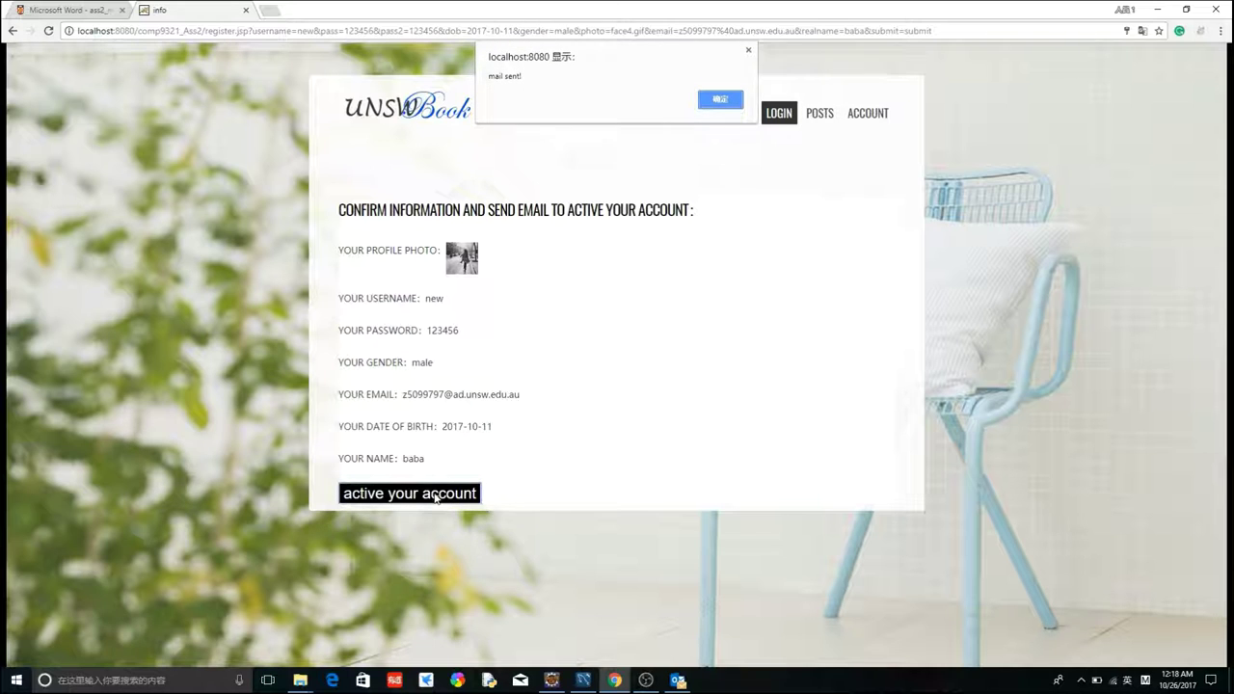
pyautogui.click(717, 100)
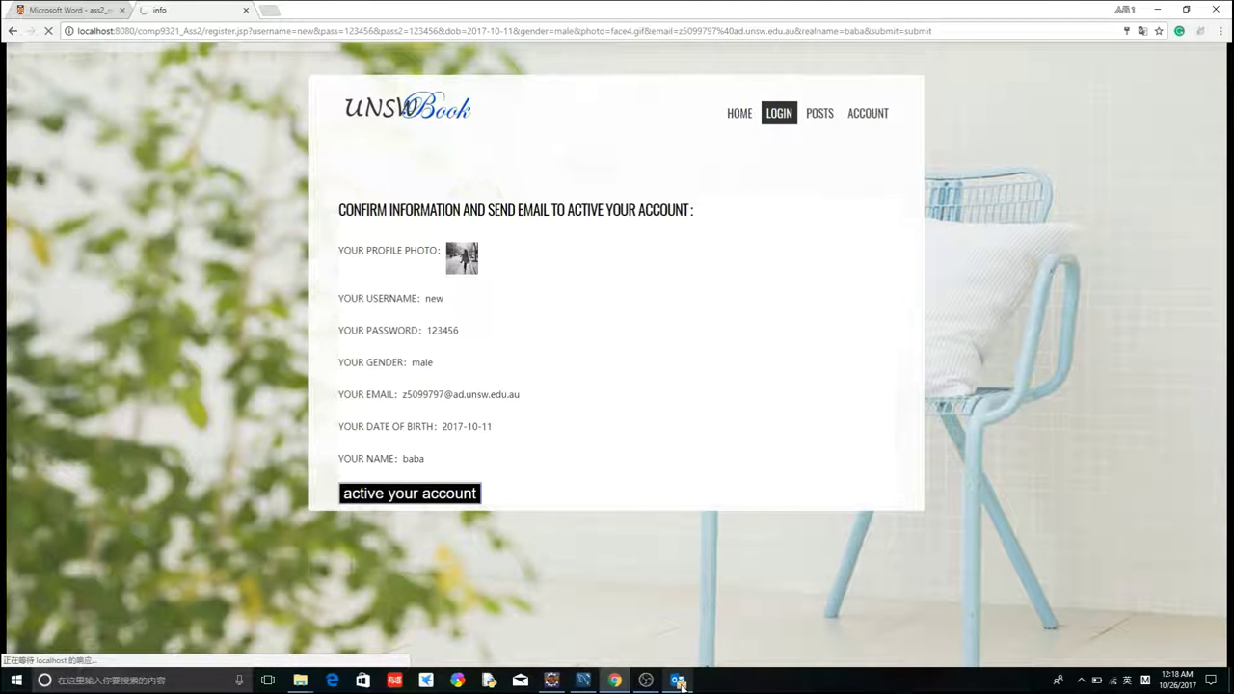
pyautogui.moveTo(681, 685)
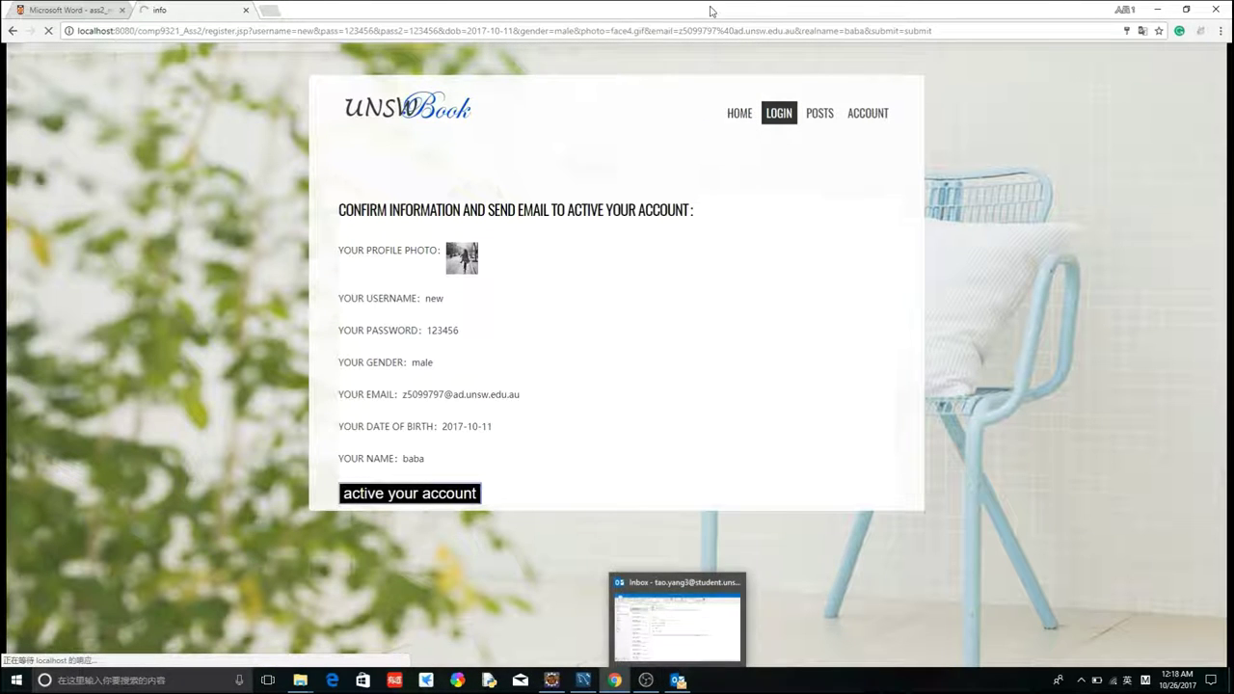
# - Attempt to log in as 'new' with its password before the account is activated
pyautogui.click(779, 118)
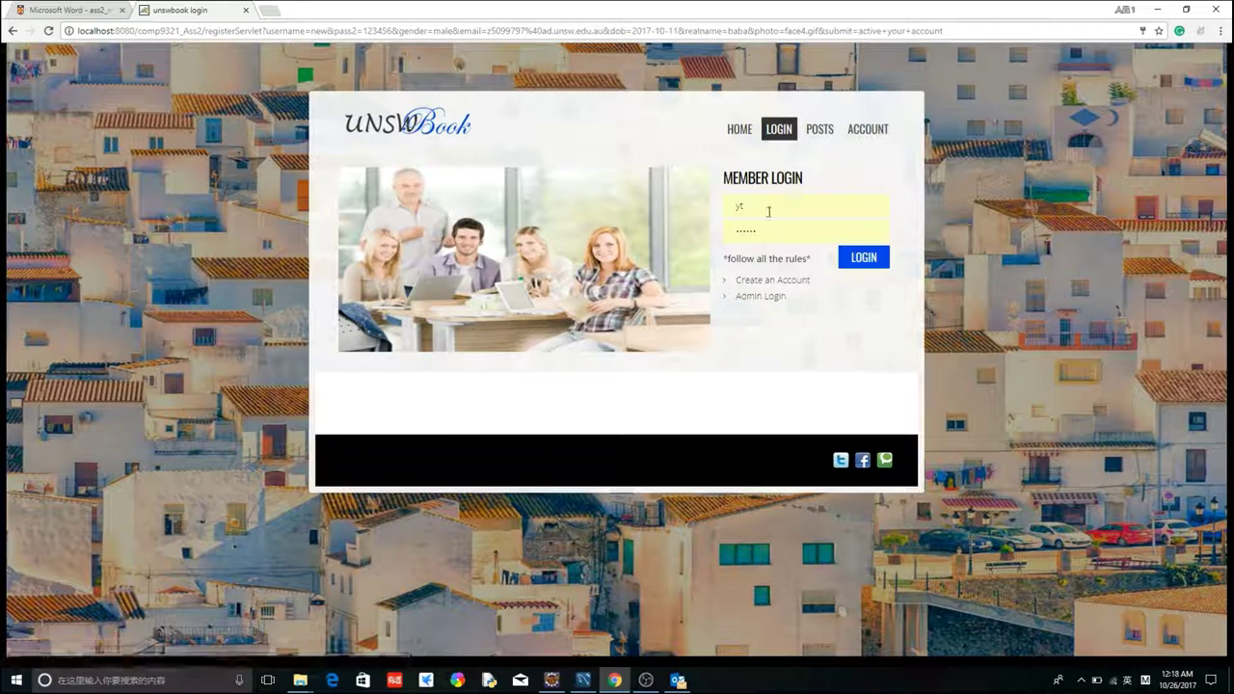
pyautogui.doubleClick(759, 205)
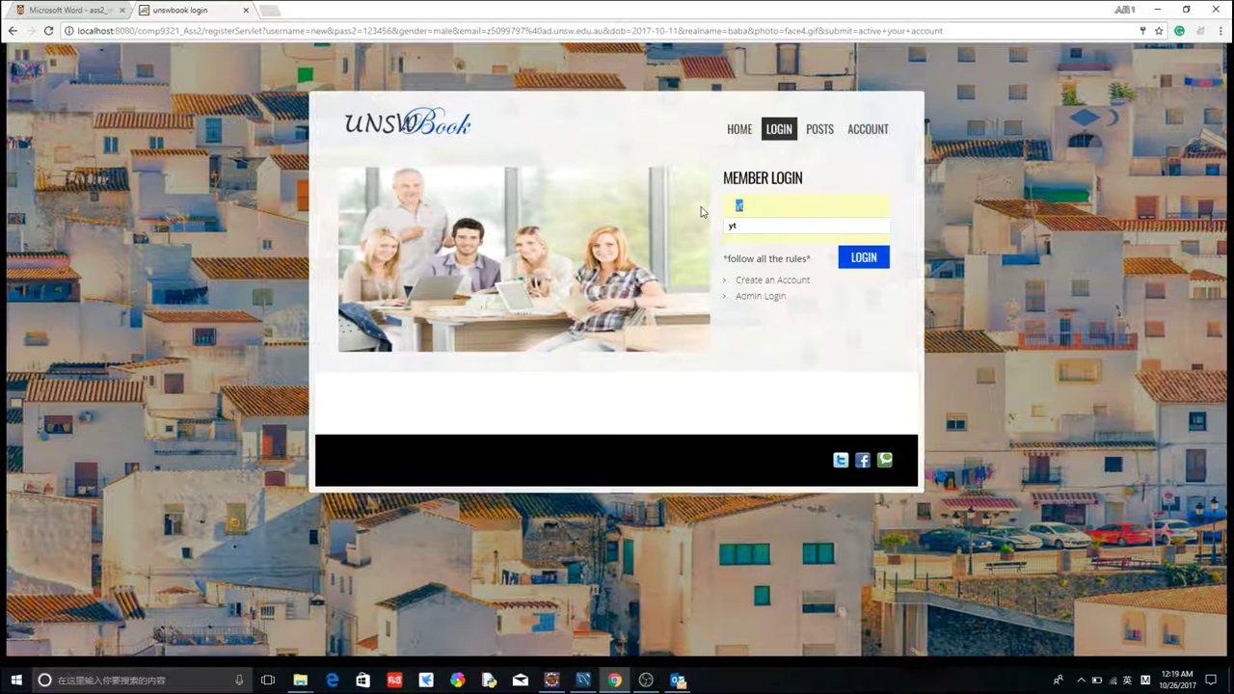
pyautogui.write('new')
pyautogui.press('Tab')
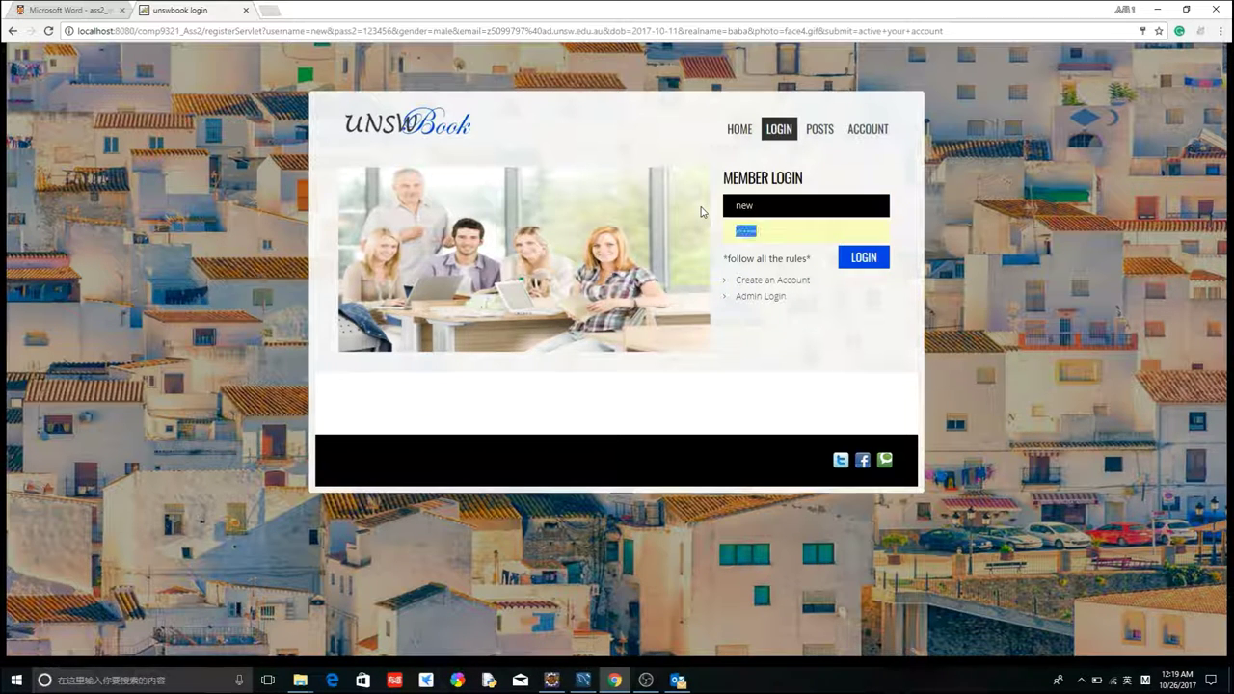
pyautogui.press('BackSpace')
pyautogui.write('123456')
pyautogui.press('Return')
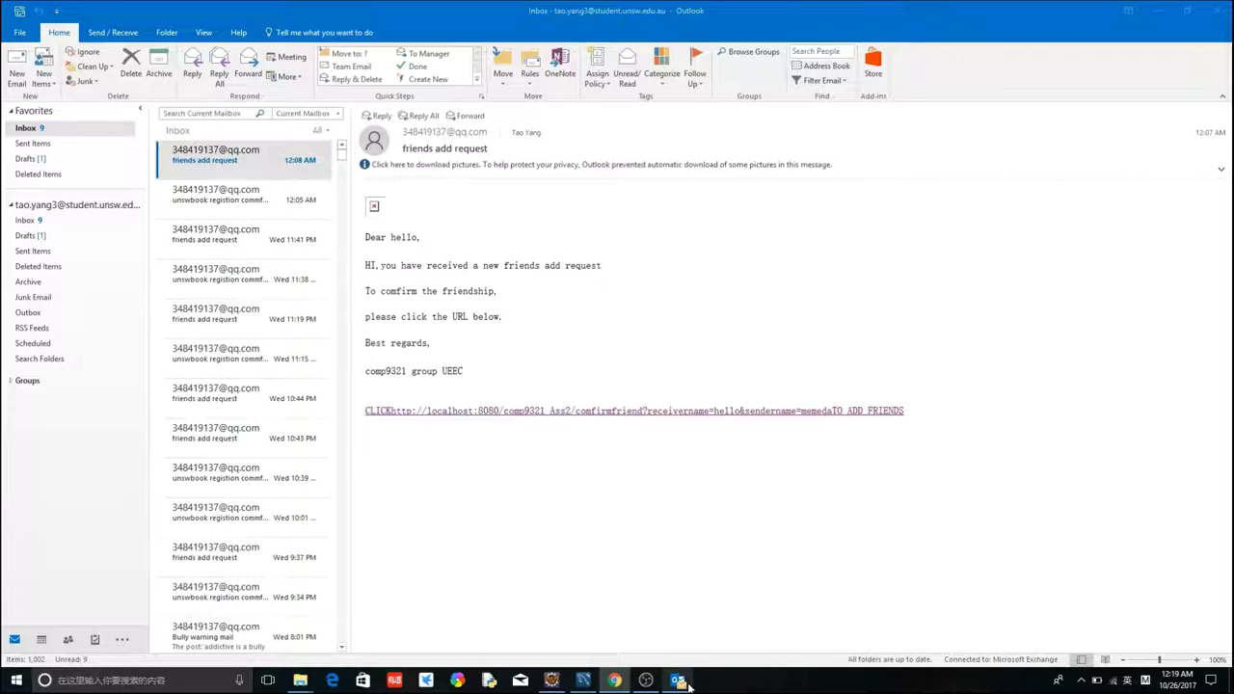
# - Refresh the Outlook inbox and open the newly arrived UNSWBook registration confirm mail
pyautogui.click(242, 156)
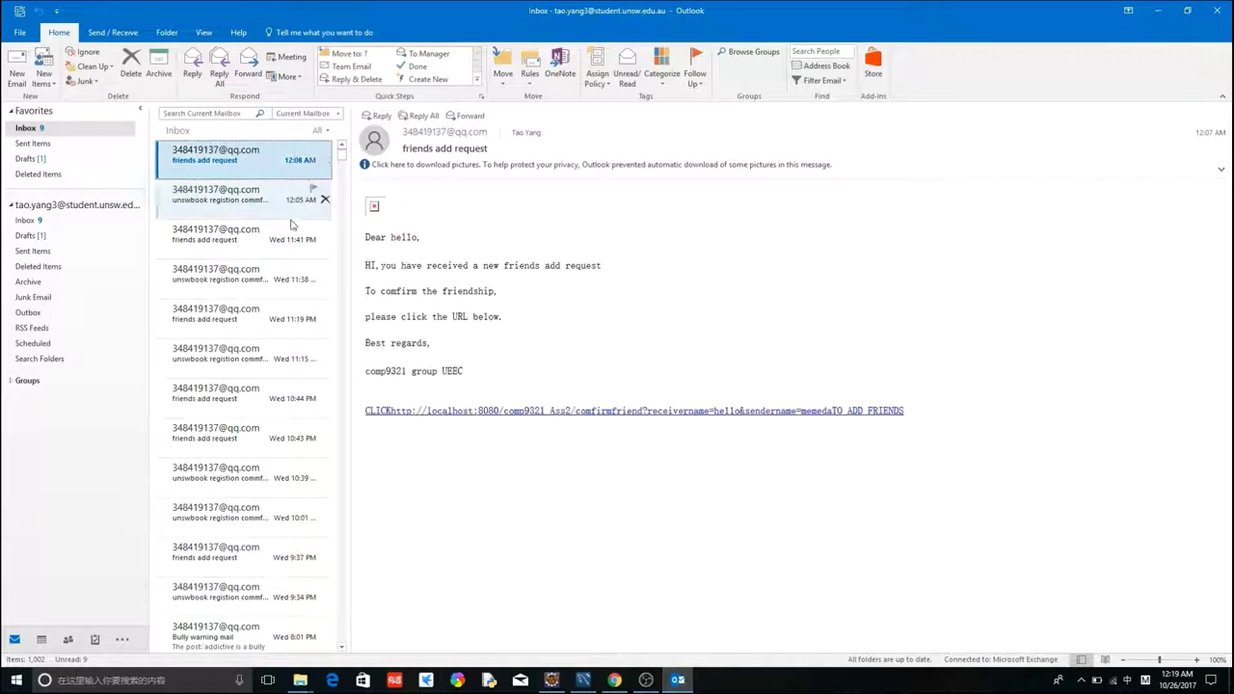
pyautogui.click(61, 131)
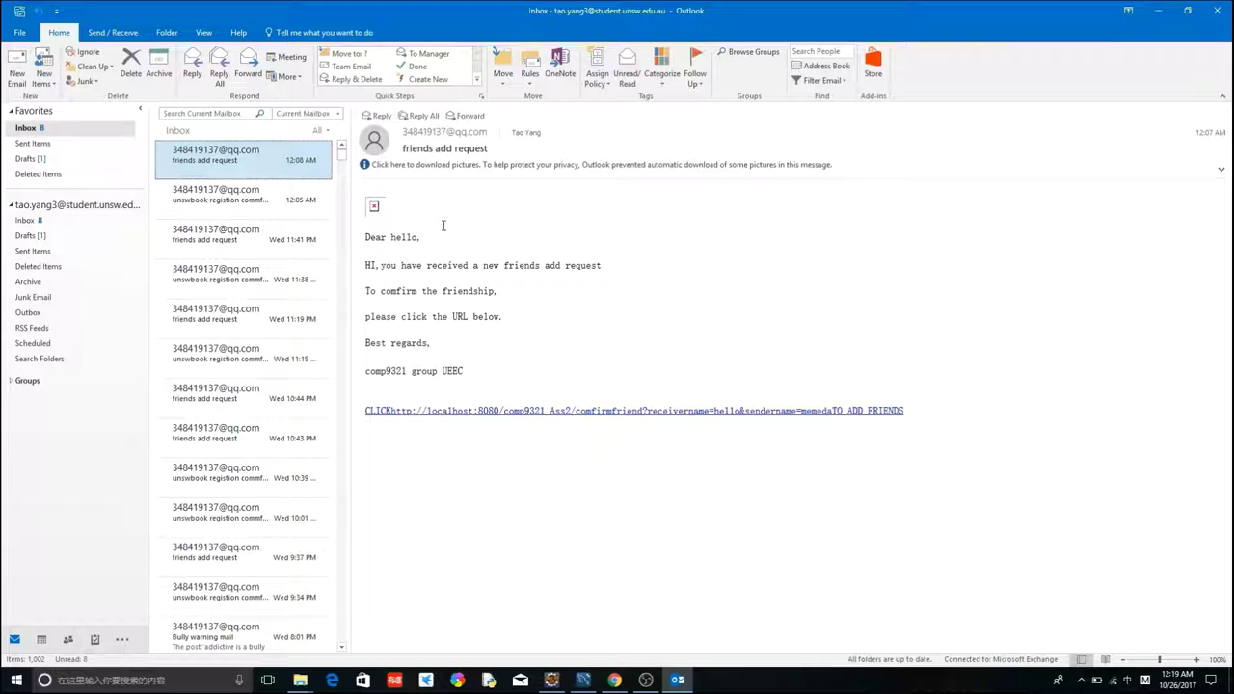
pyautogui.click(56, 129)
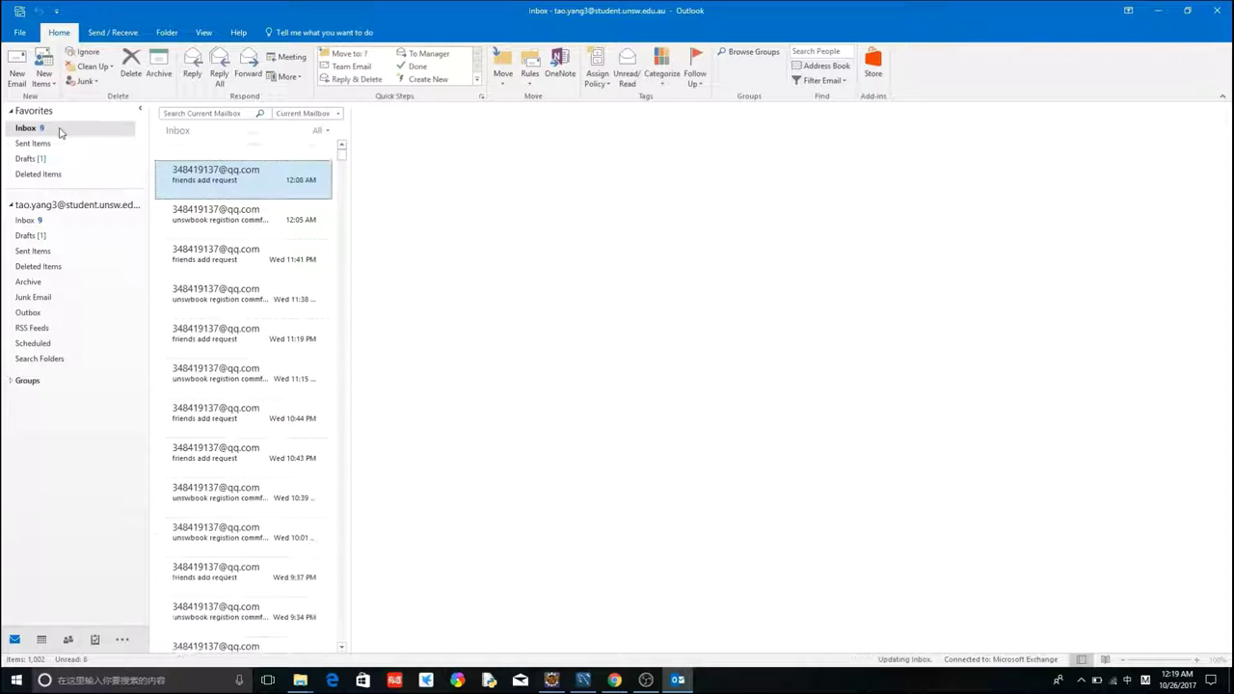
pyautogui.click(251, 162)
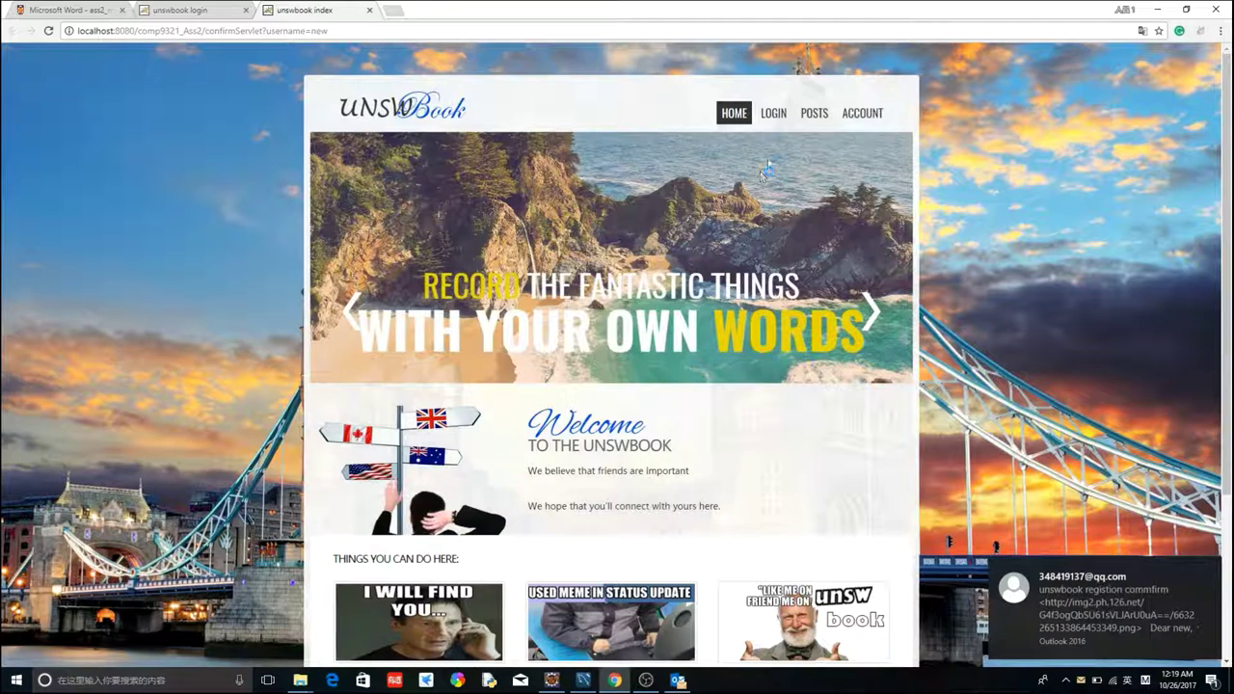
# - Log in to UNSWBook as 'new' with the account's password
pyautogui.click(773, 113)
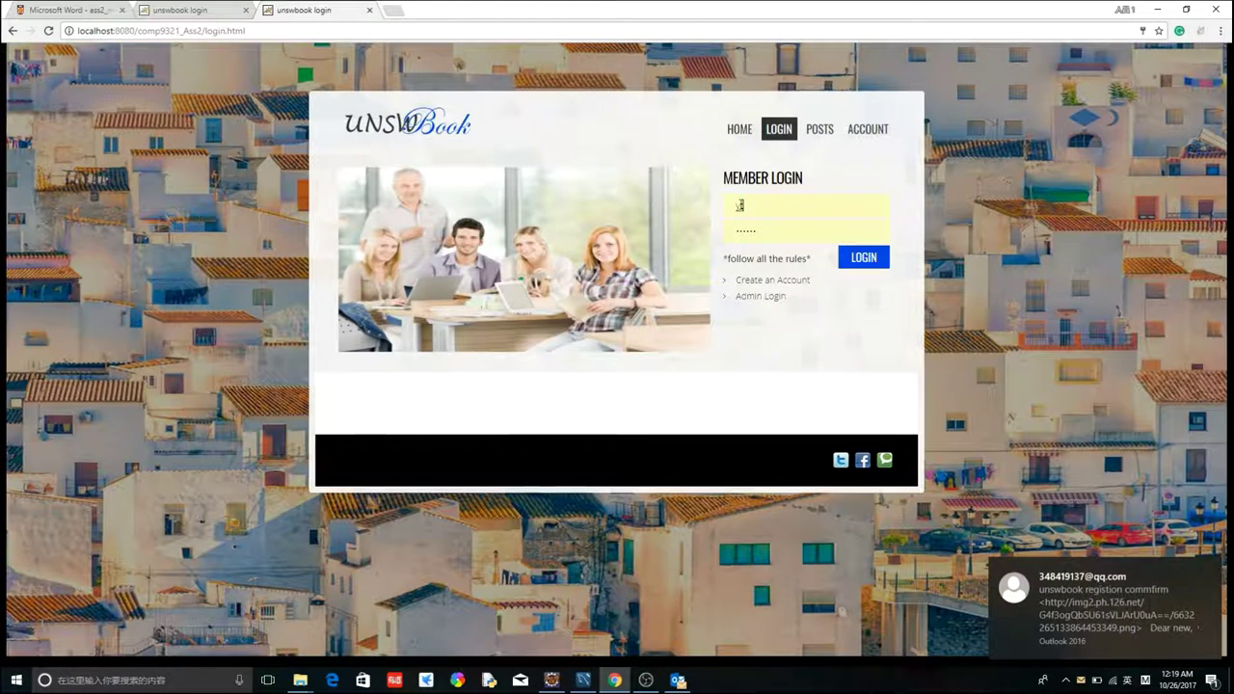
pyautogui.doubleClick(740, 205)
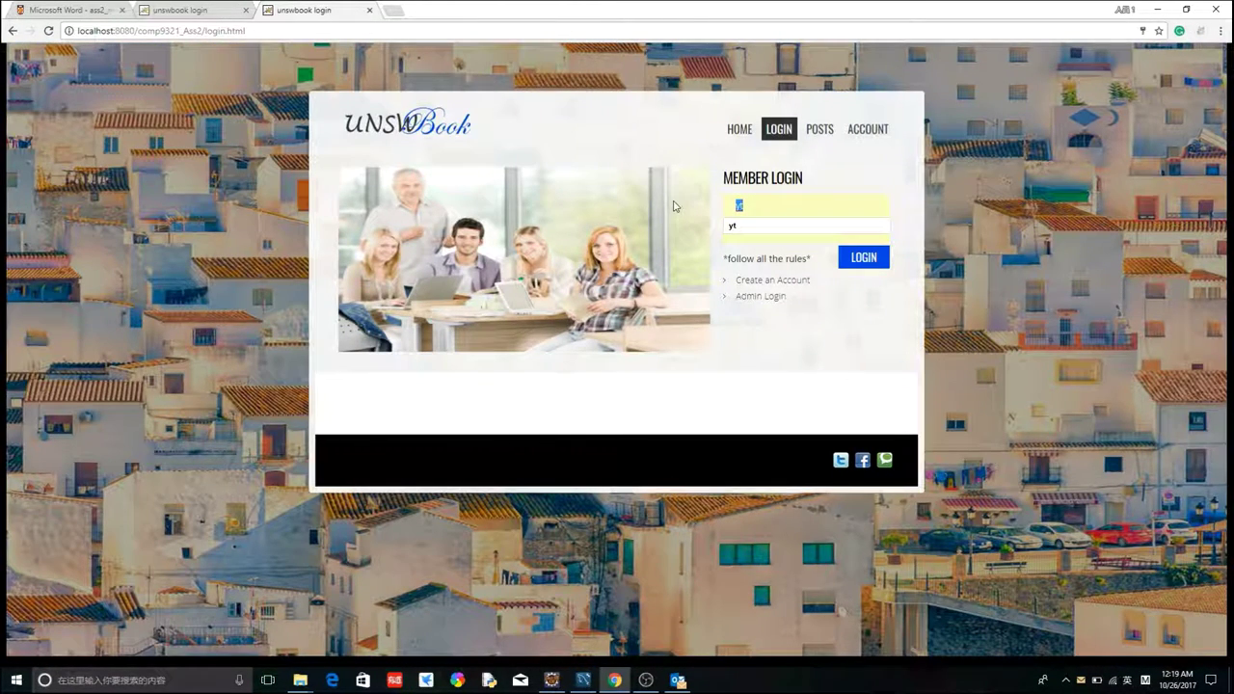
pyautogui.write('new')
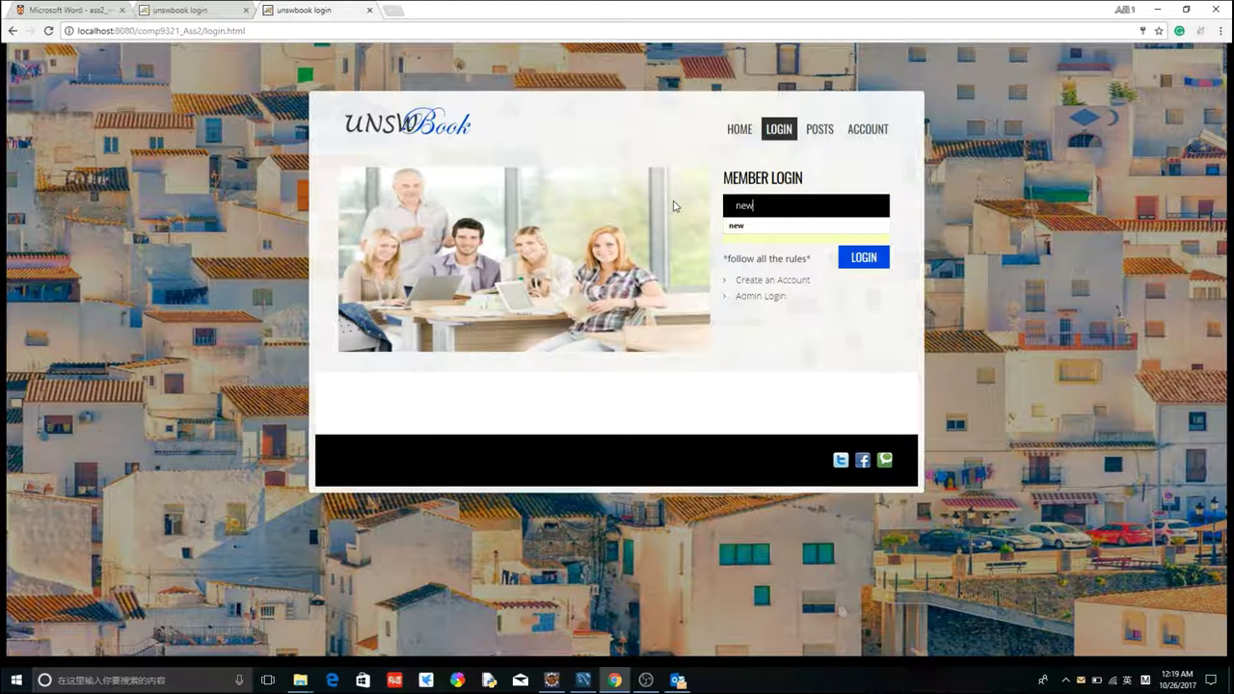
pyautogui.press('Tab')
pyautogui.write('new')
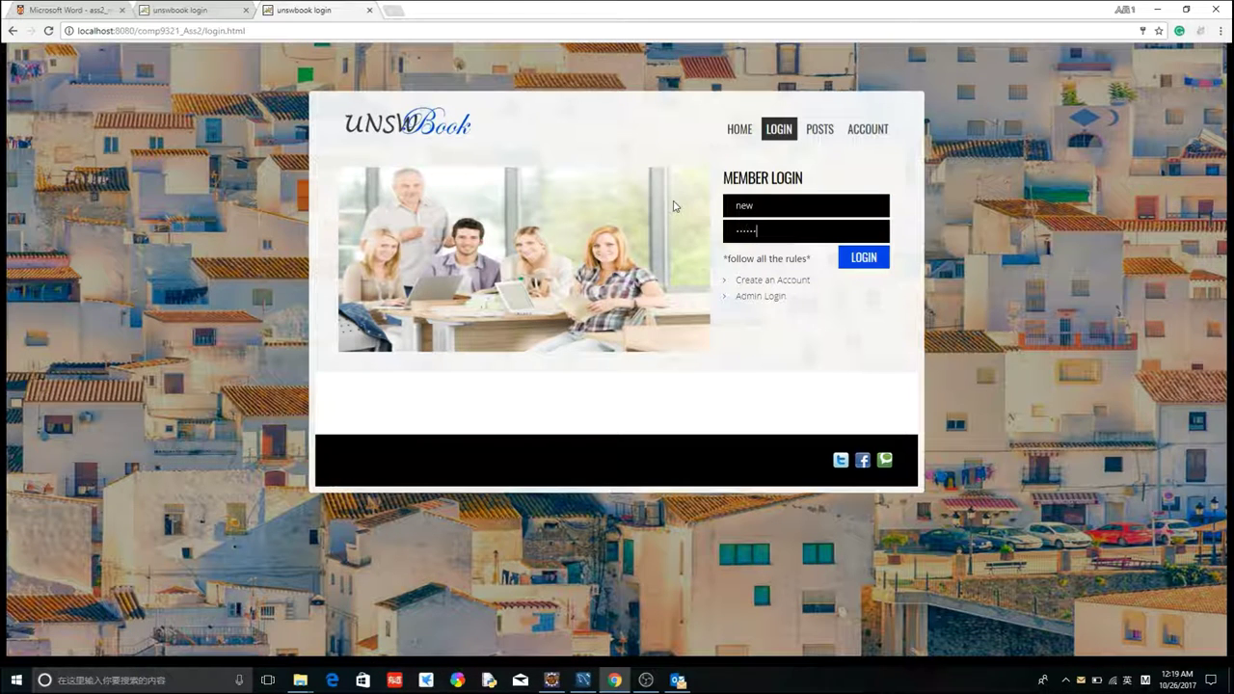
pyautogui.click(861, 258)
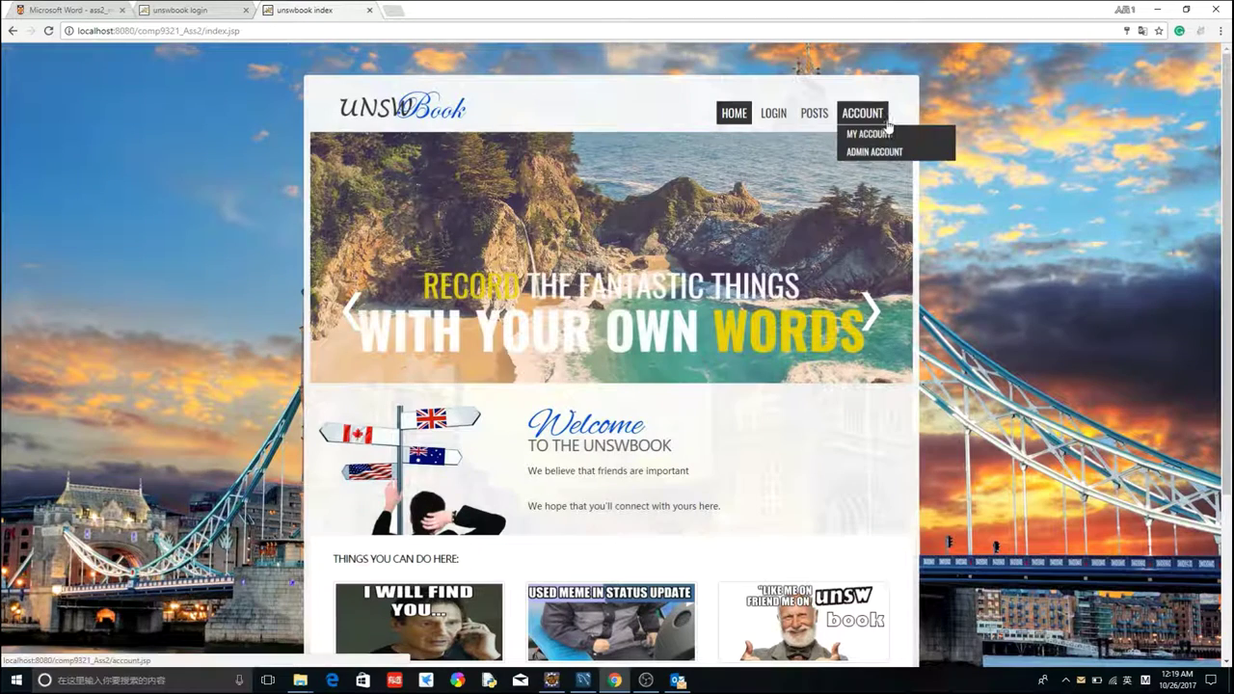
# - Open the My Account profile page, dismissing the profile picture file picker unused
pyautogui.click(868, 134)
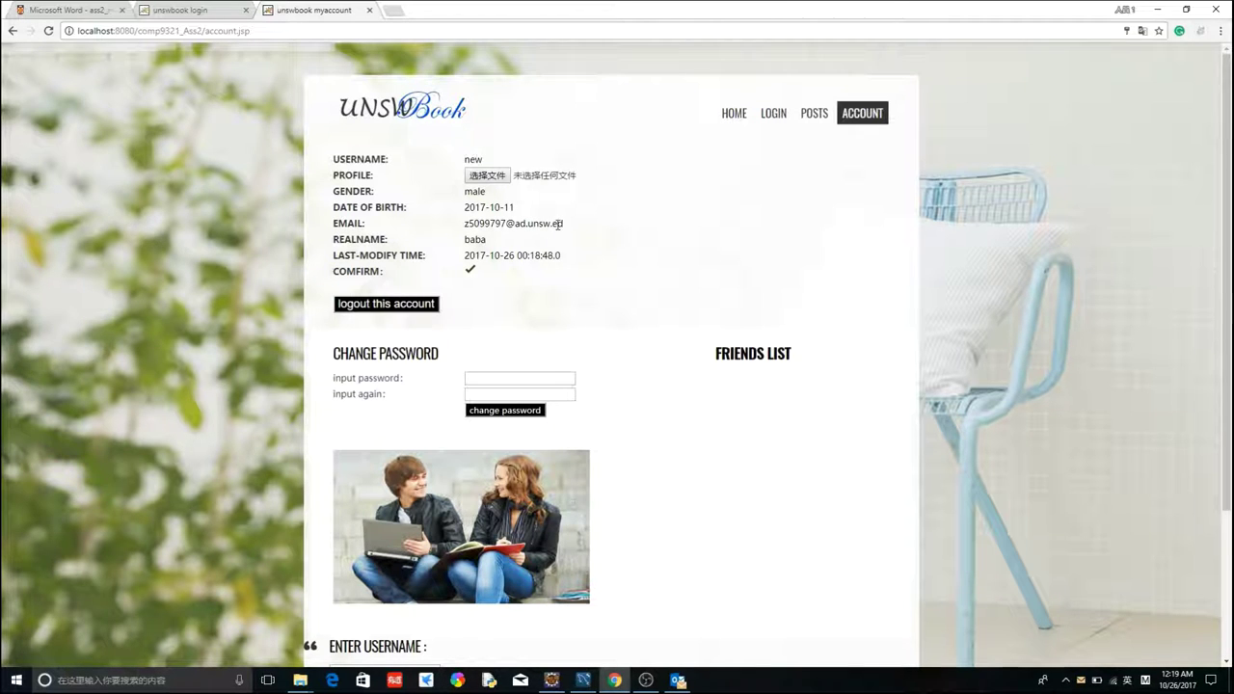
pyautogui.moveTo(345, 158); pyautogui.dragTo(388, 159)
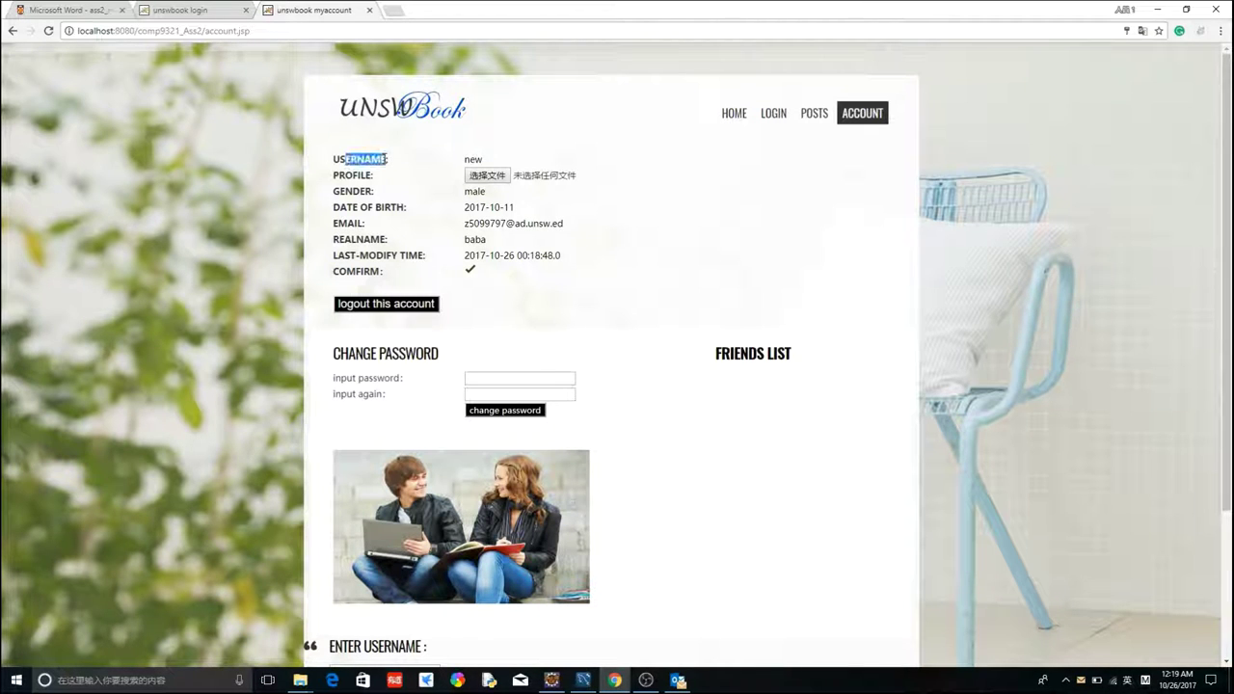
pyautogui.click(500, 179)
pyautogui.click(573, 324)
# - Change REALNAME from 'baba' to 'wowo' and confirm the info-changed alert
pyautogui.click(496, 243)
pyautogui.doubleClick(468, 239)
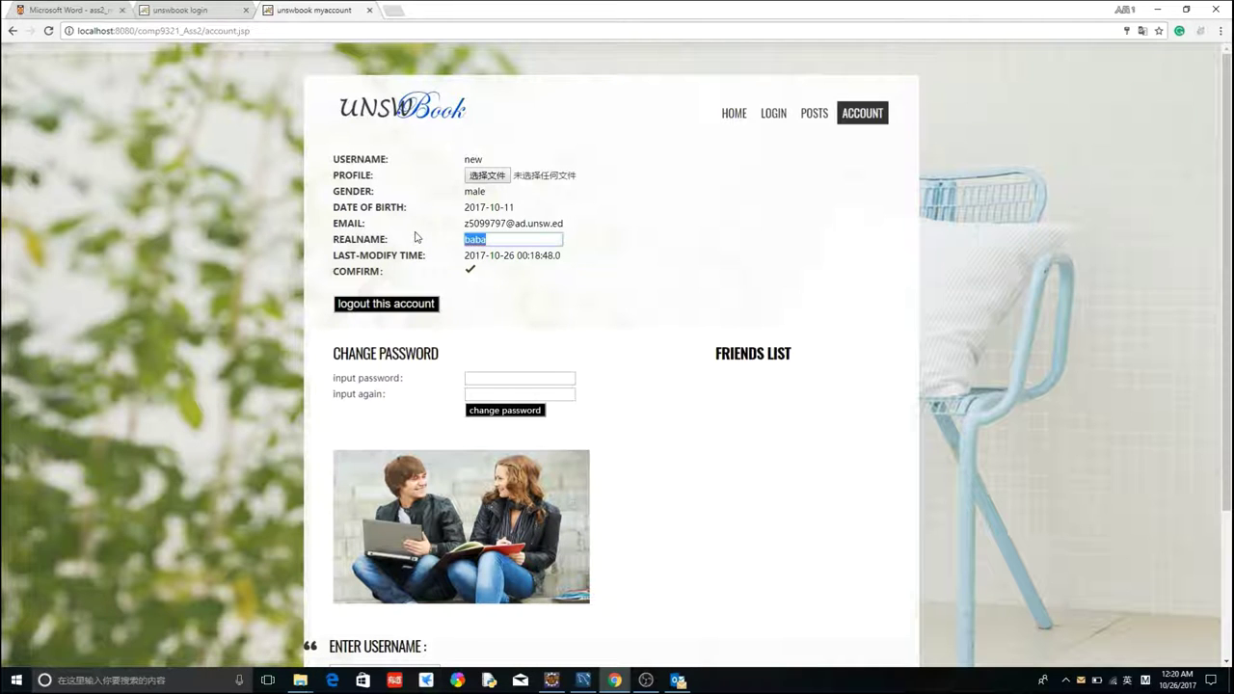
pyautogui.write('wowo')
pyautogui.click(472, 273)
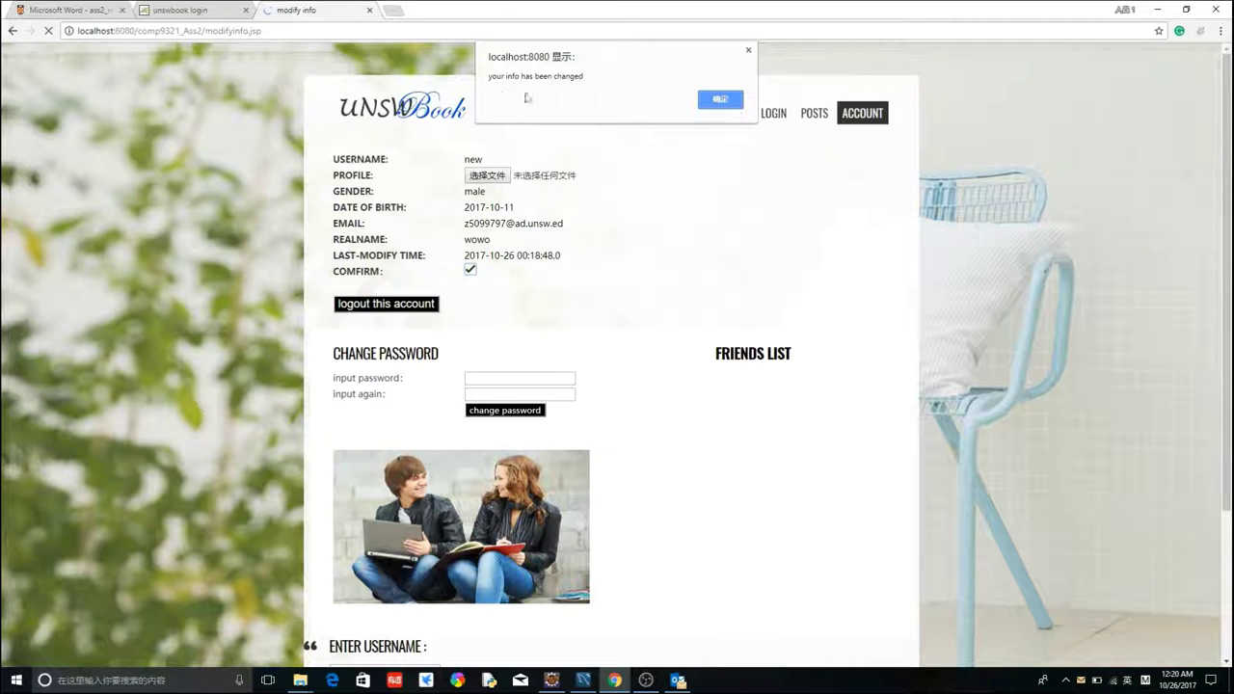
pyautogui.click(720, 99)
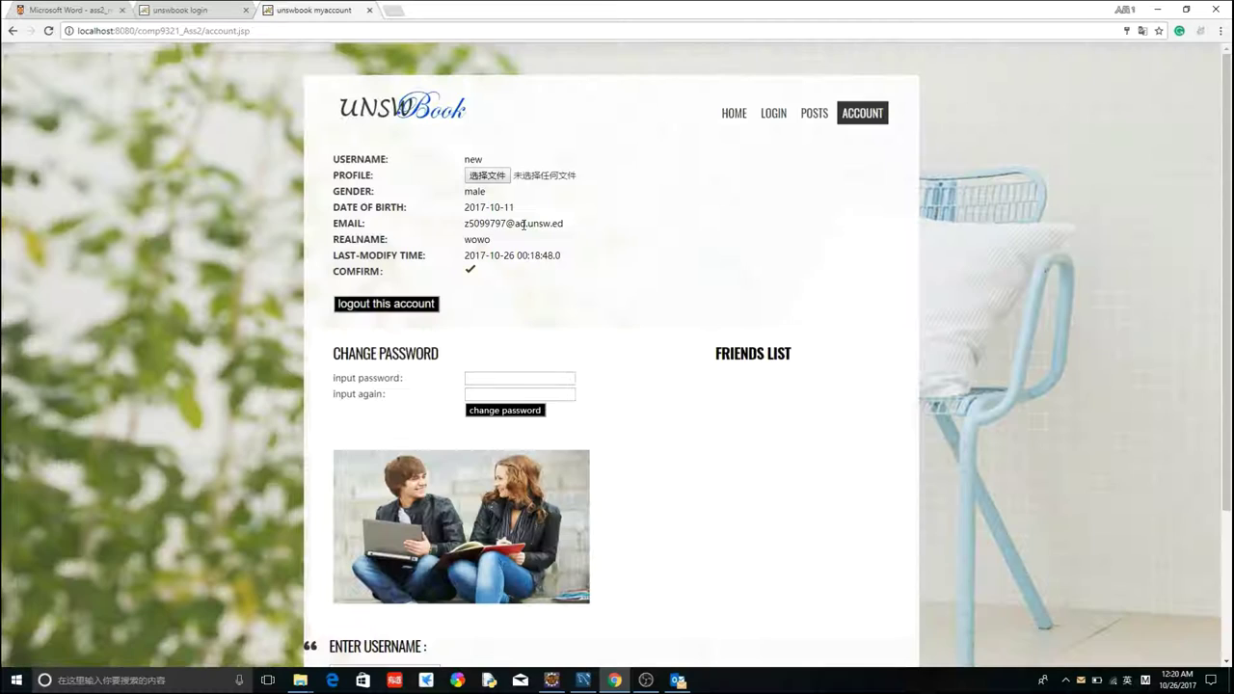
pyautogui.moveTo(506, 239); pyautogui.dragTo(454, 247)
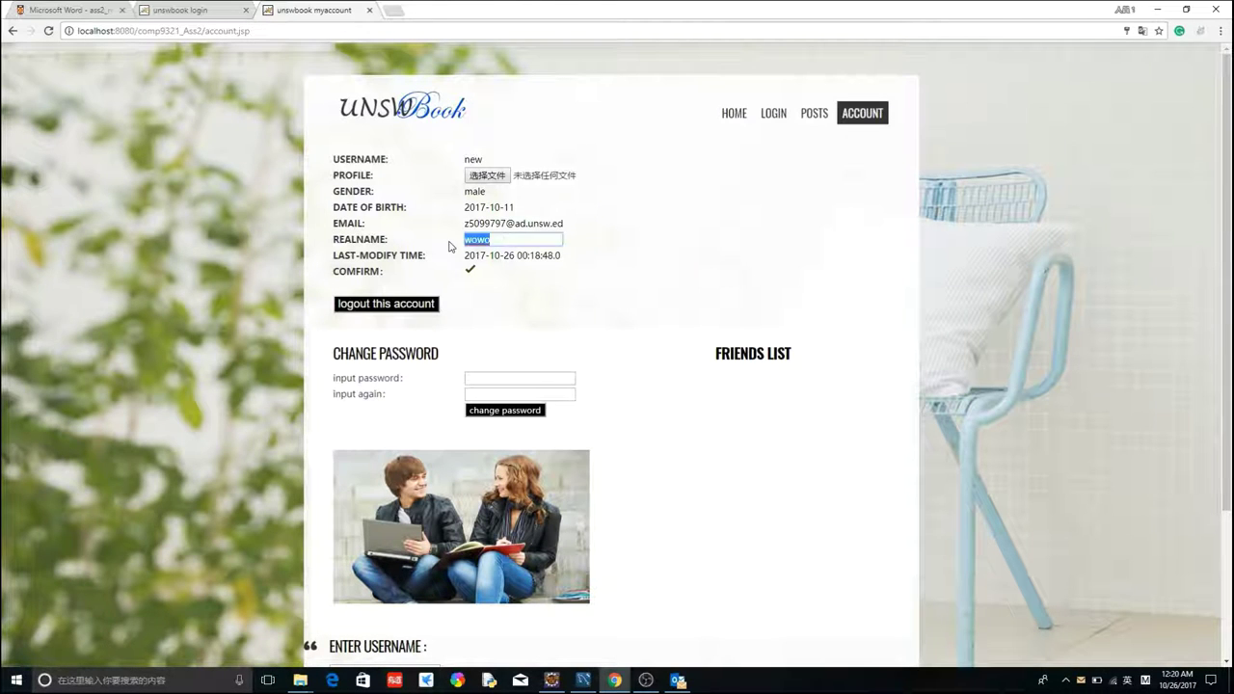
pyautogui.click(598, 264)
pyautogui.scroll(-2, 617, 287)
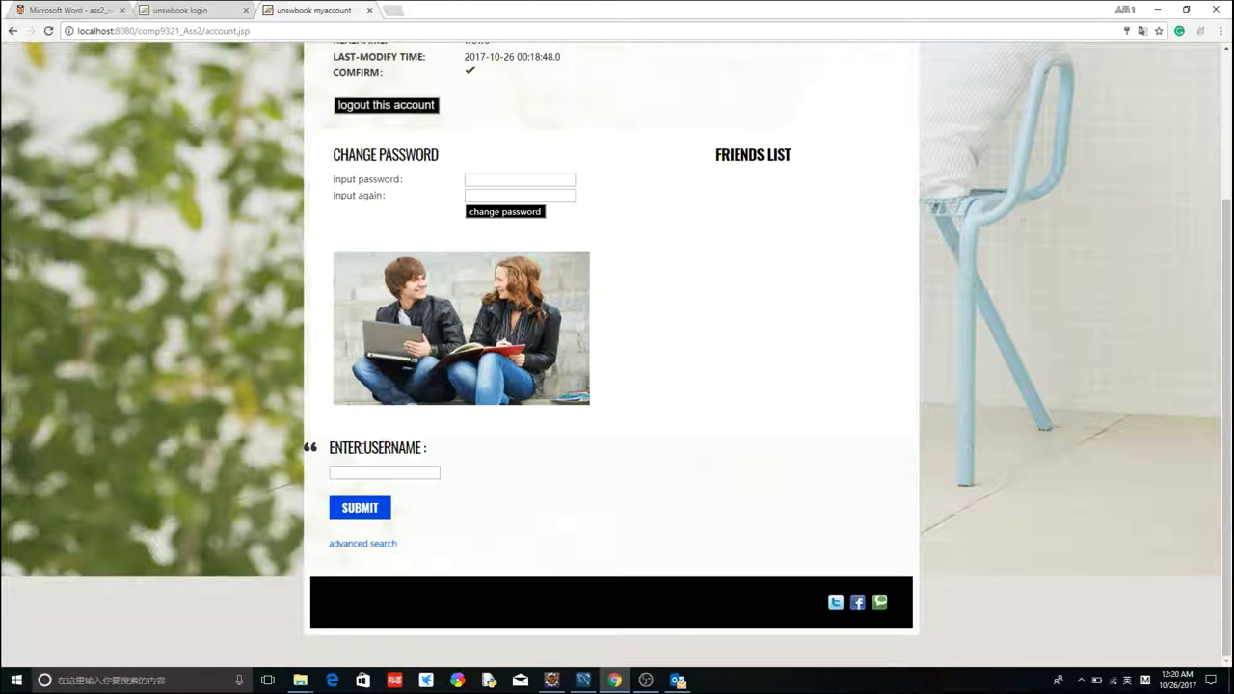
# - Search username 'oouu' (no such user), then search 'hello' to open its Friends Info page
pyautogui.click(361, 473)
pyautogui.click(370, 509)
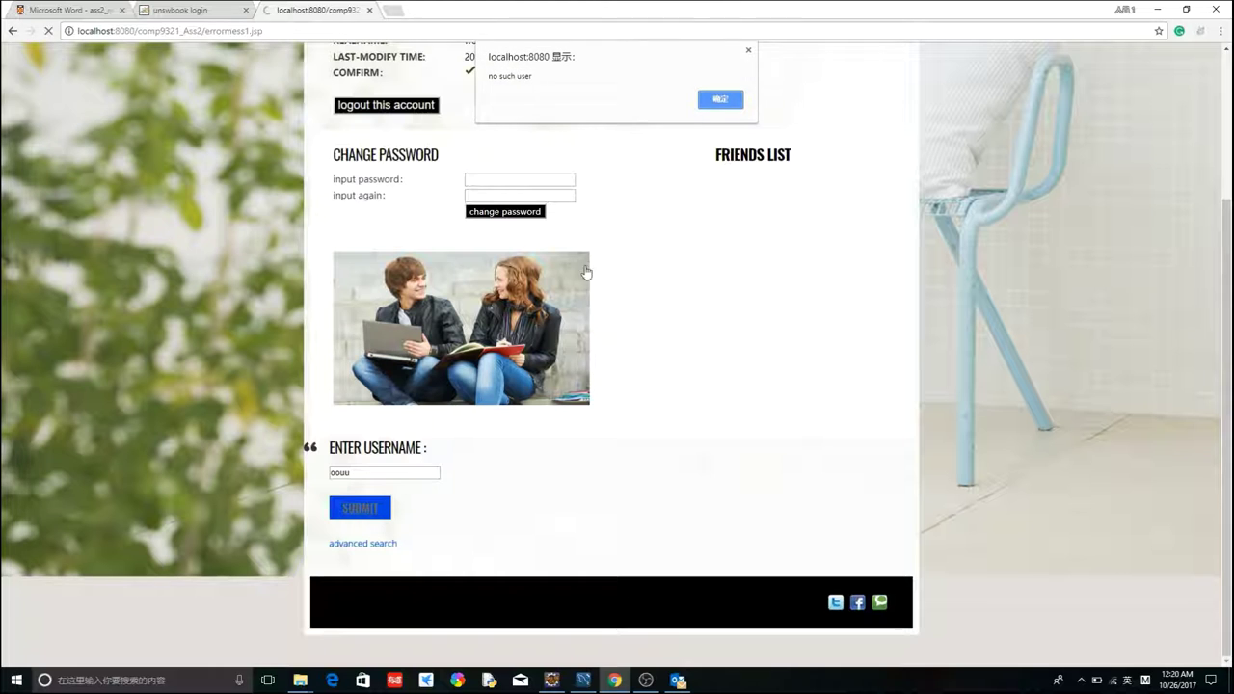
pyautogui.click(721, 99)
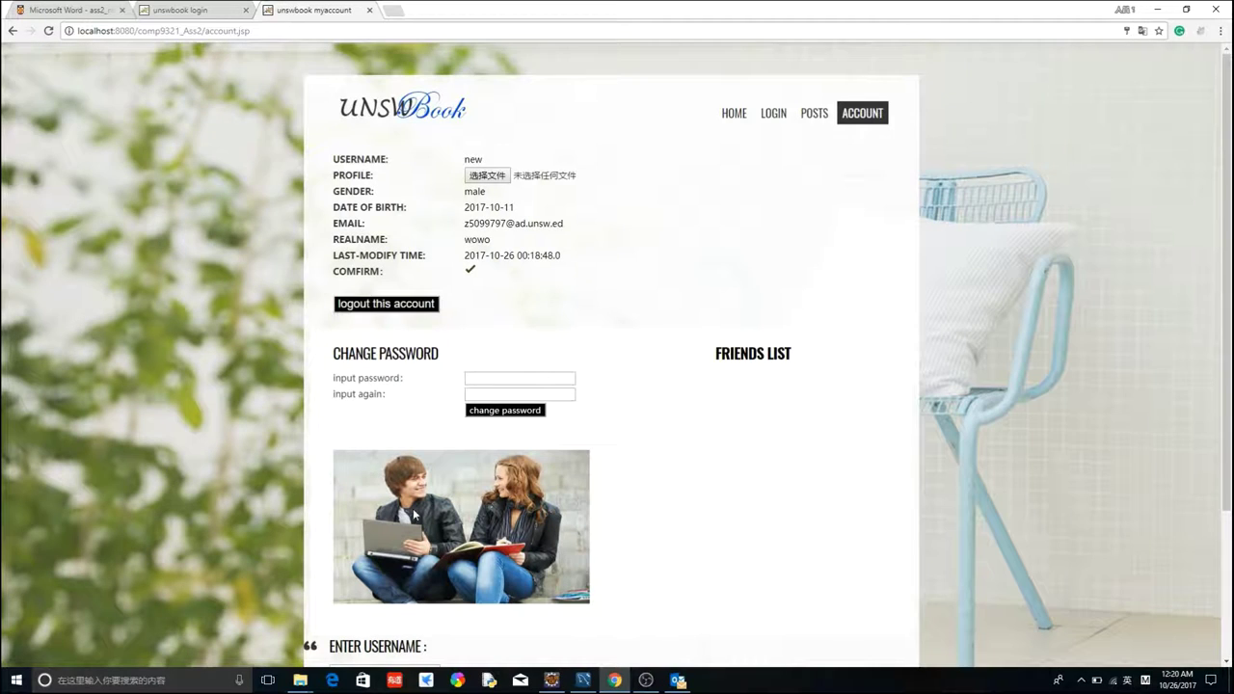
pyautogui.scroll(-3, 413, 516)
pyautogui.click(353, 471)
pyautogui.write('hell')
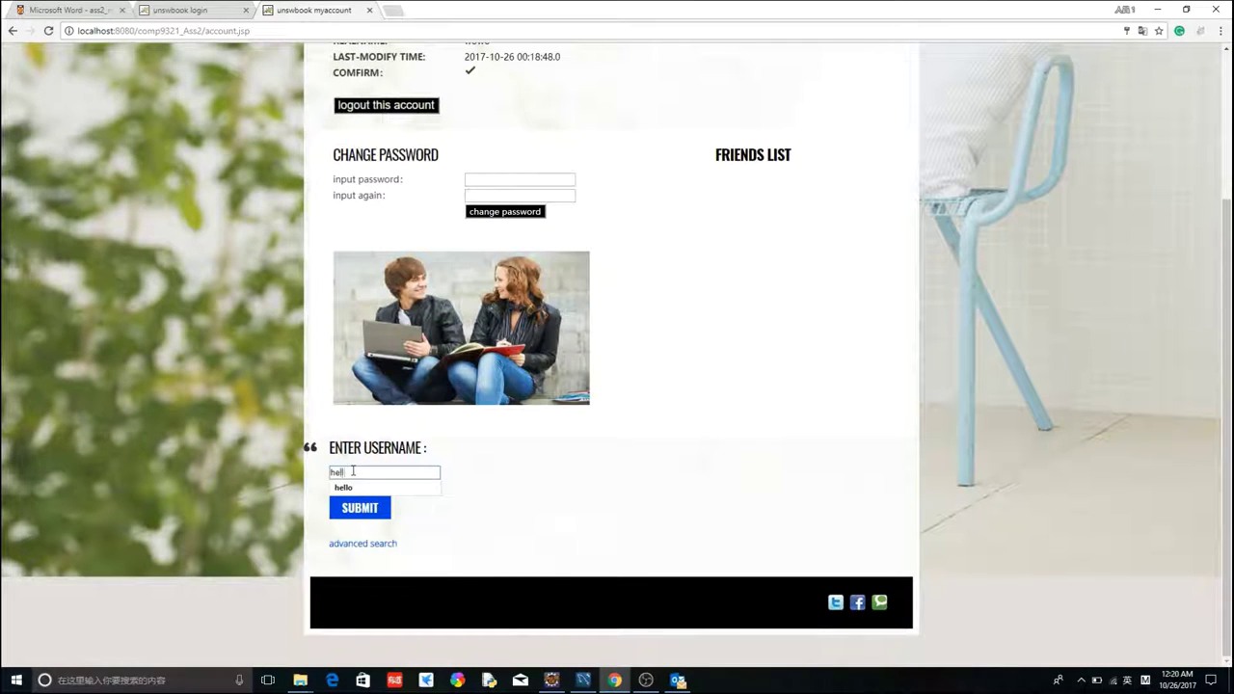
pyautogui.write('o')
pyautogui.click(363, 507)
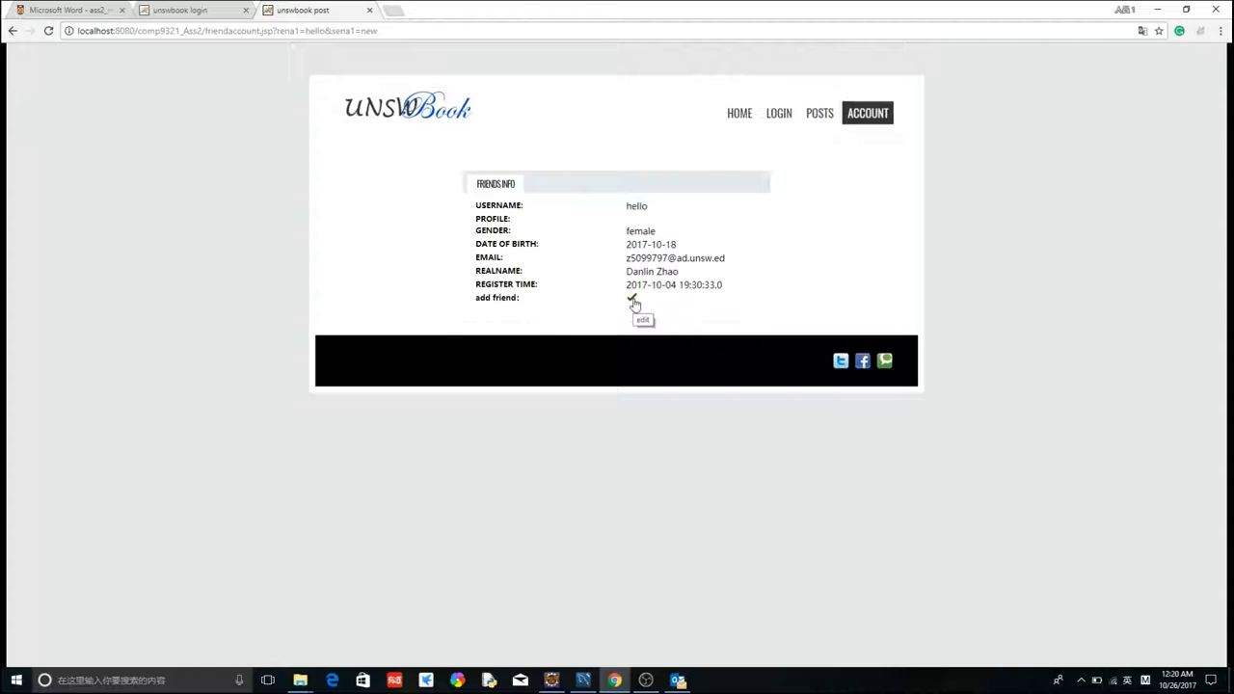
# - Send a friend request to hello, returning to the My Account page with an empty friends list
pyautogui.click(633, 302)
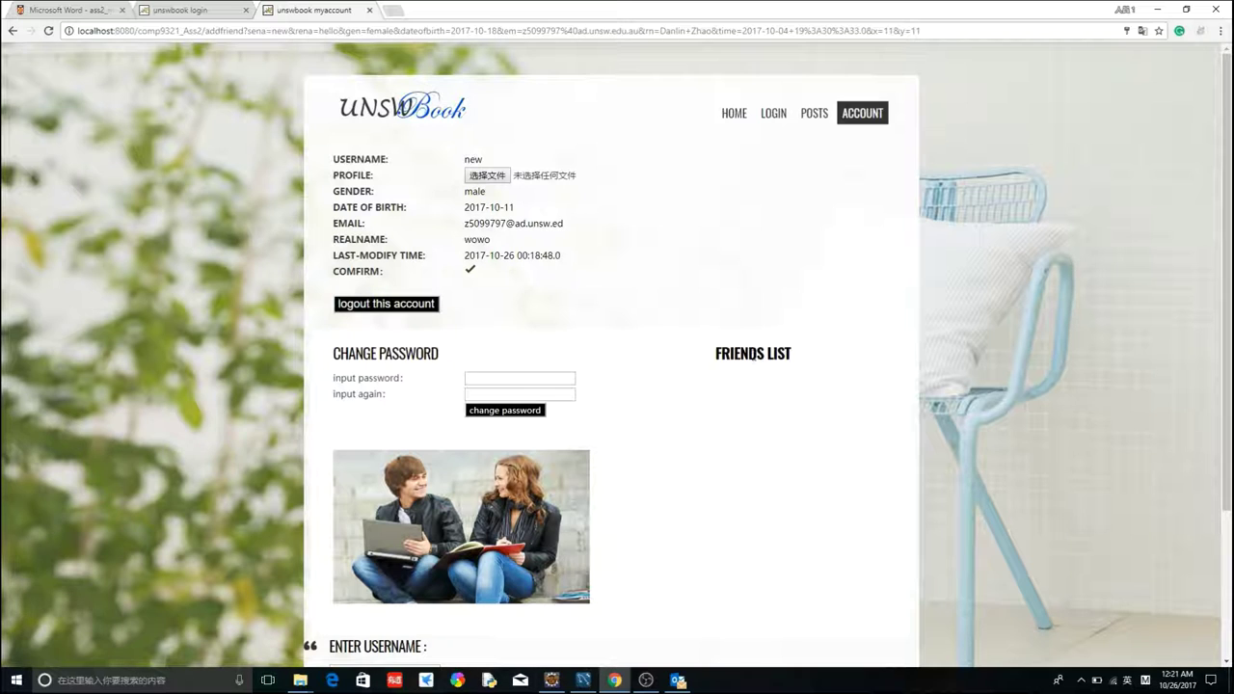
pyautogui.moveTo(715, 352); pyautogui.dragTo(796, 353)
pyautogui.click(771, 353)
pyautogui.moveTo(715, 360); pyautogui.dragTo(816, 399)
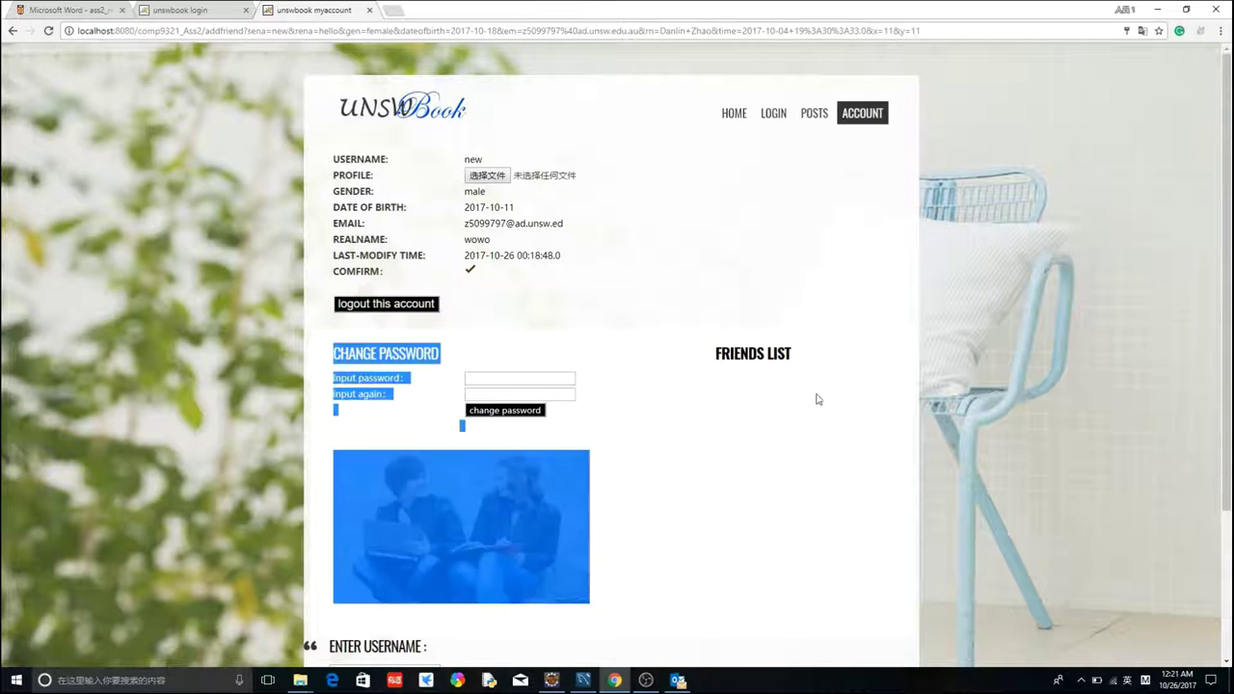
pyautogui.click(679, 533)
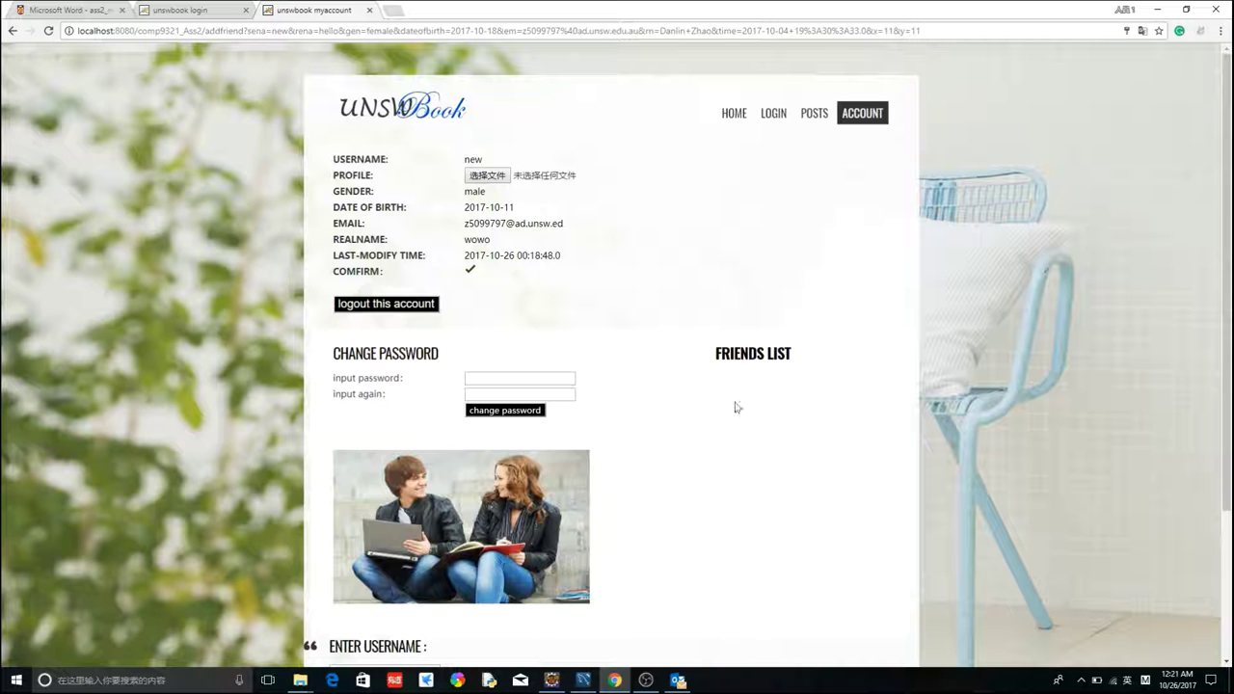
pyautogui.scroll(-2, 732, 487)
pyautogui.scroll(2, 747, 483)
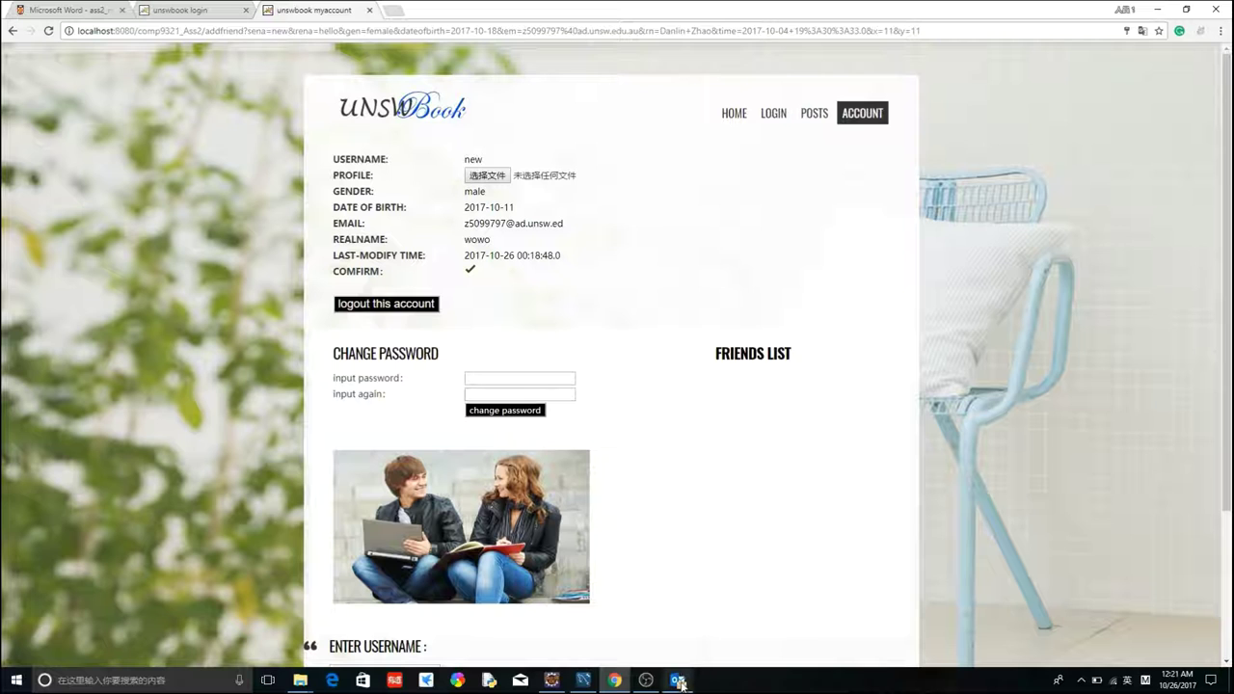
# - In Outlook, check the Inbox and Sent Items, then open the newly arrived 'friends add request' email addressed to hello
pyautogui.moveTo(678, 682)
pyautogui.click(681, 643)
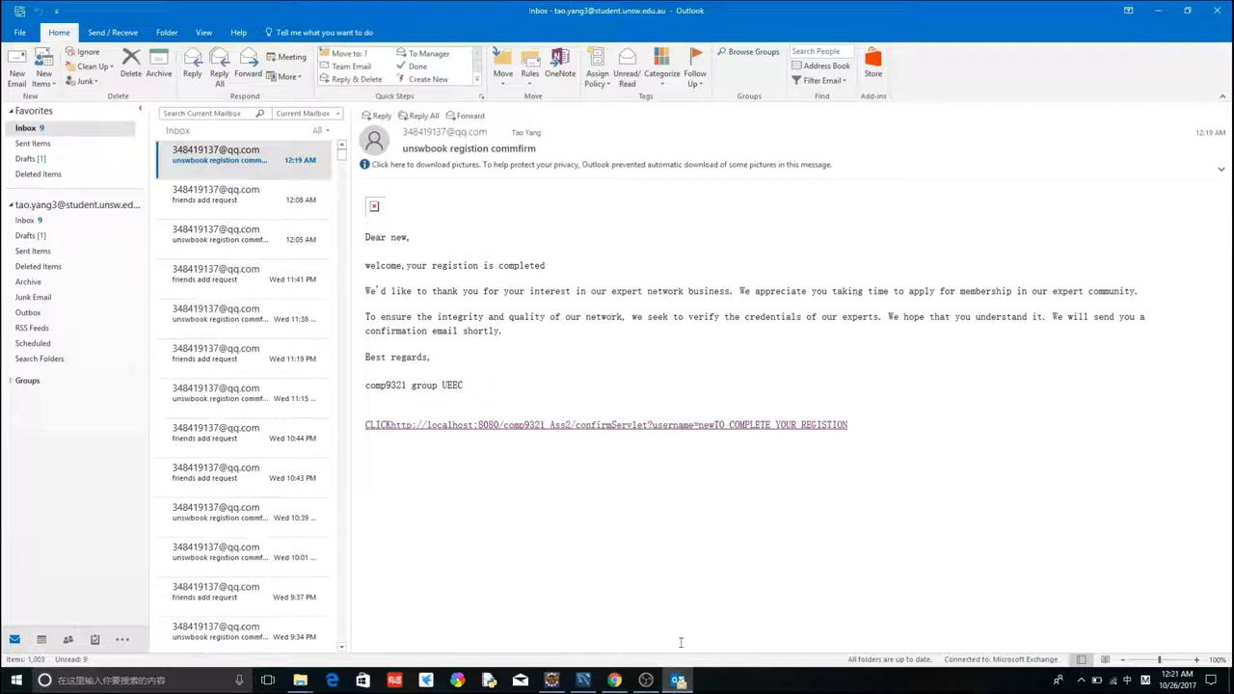
pyautogui.click(260, 174)
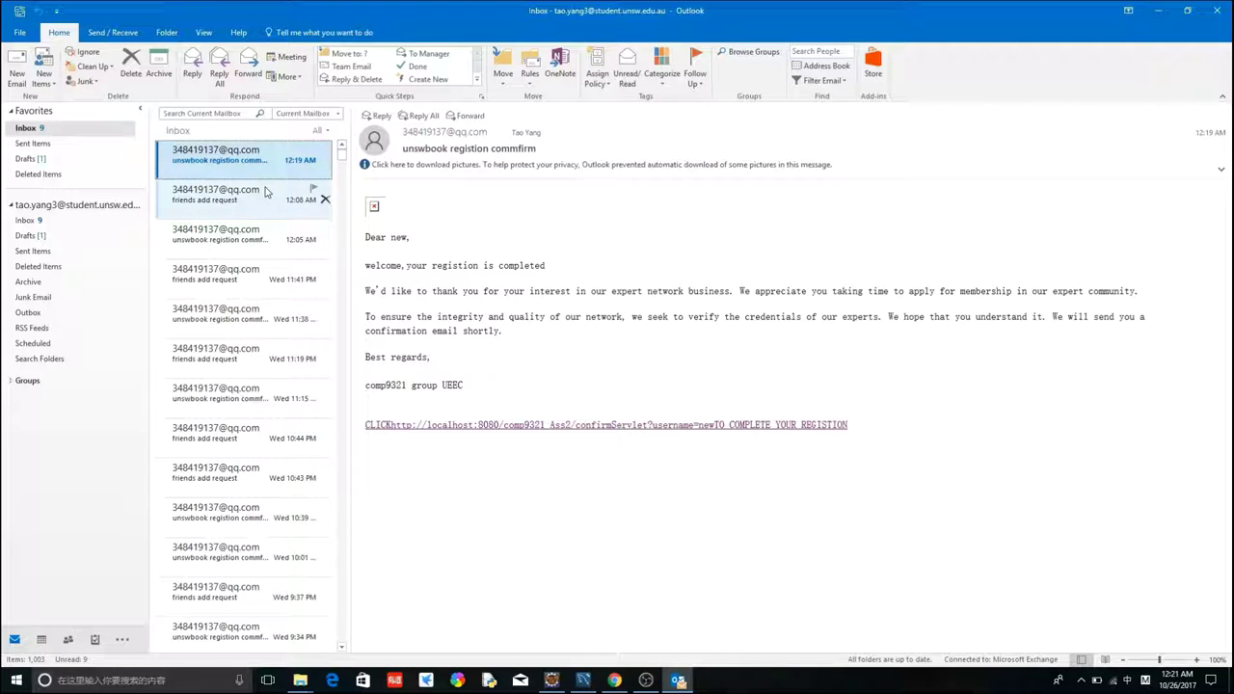
pyautogui.click(265, 198)
pyautogui.click(266, 170)
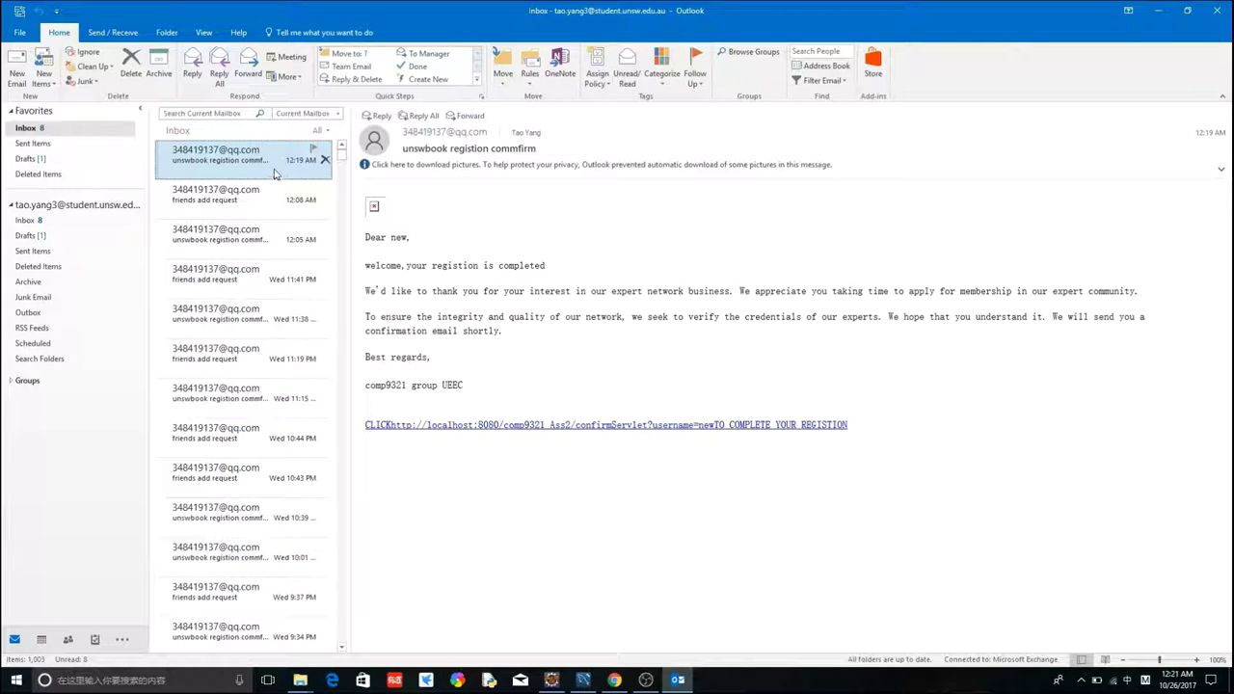
pyautogui.click(77, 143)
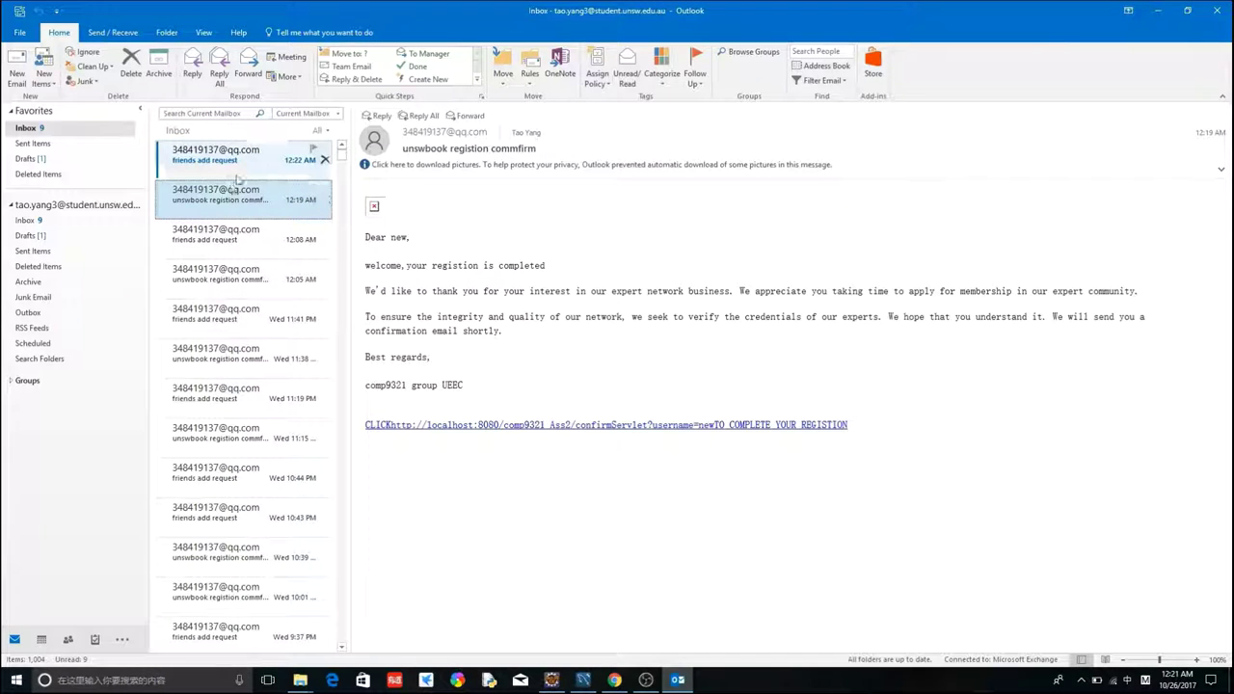
pyautogui.click(237, 159)
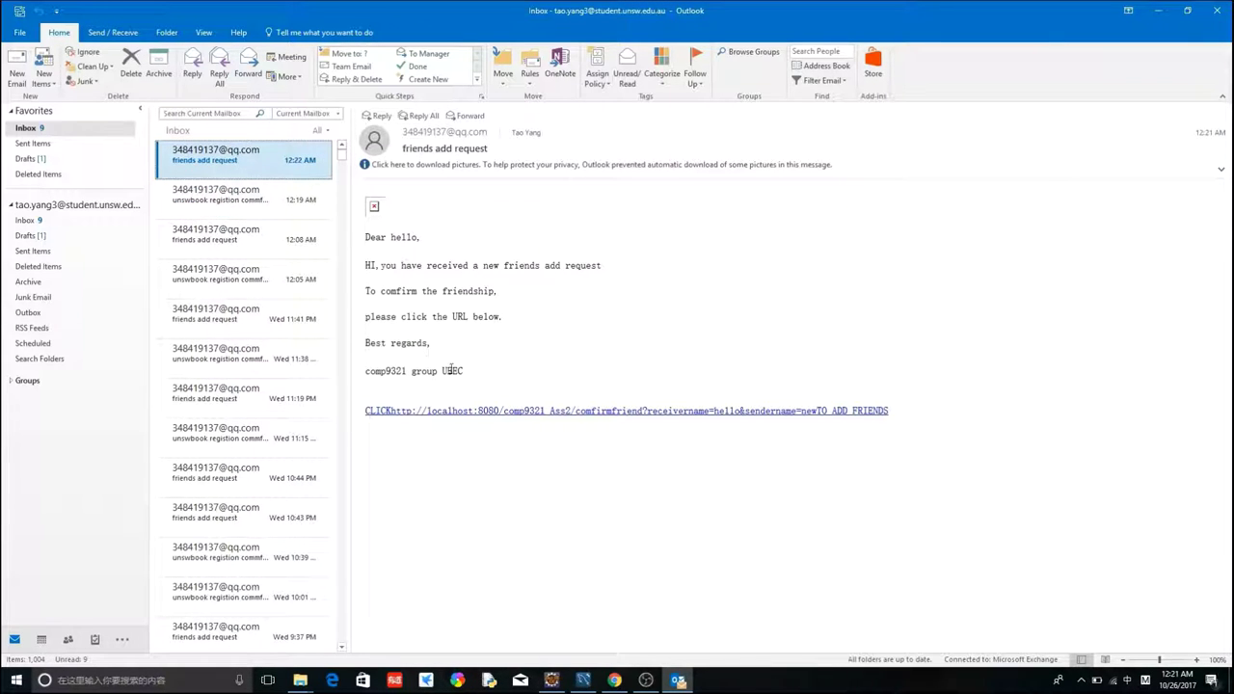
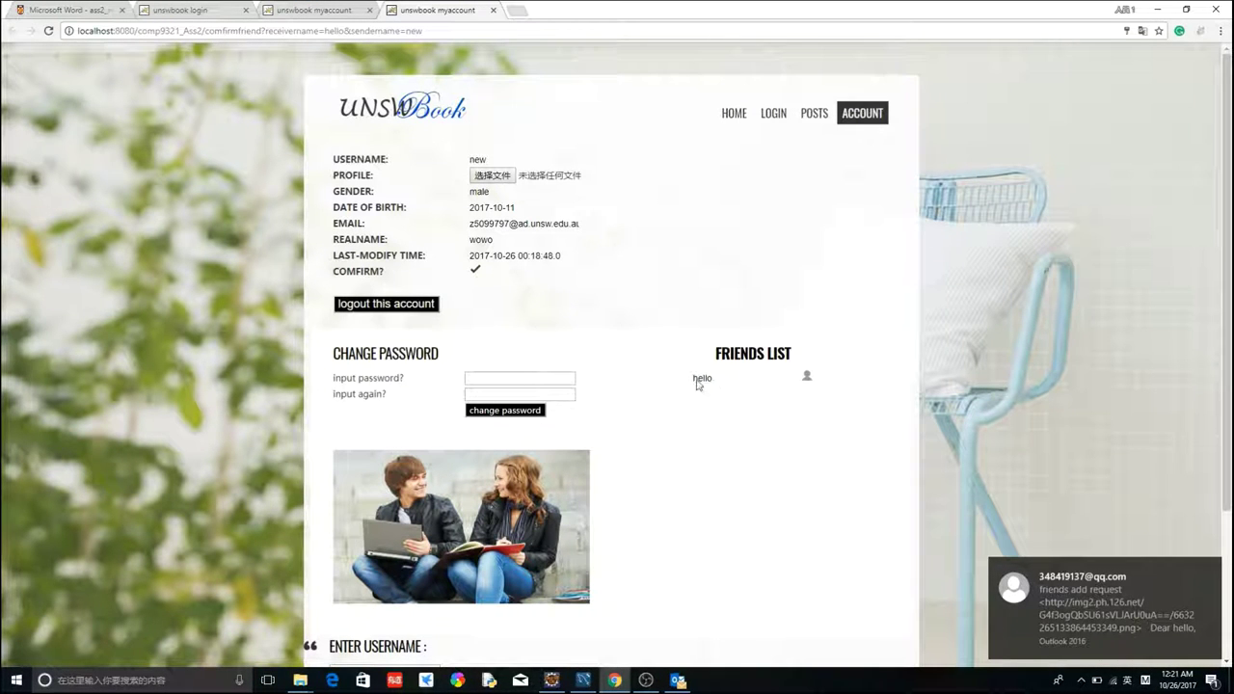
# - Scroll down the account page and follow the 'advanced search' link below Submit
pyautogui.scroll(-2, 590, 415)
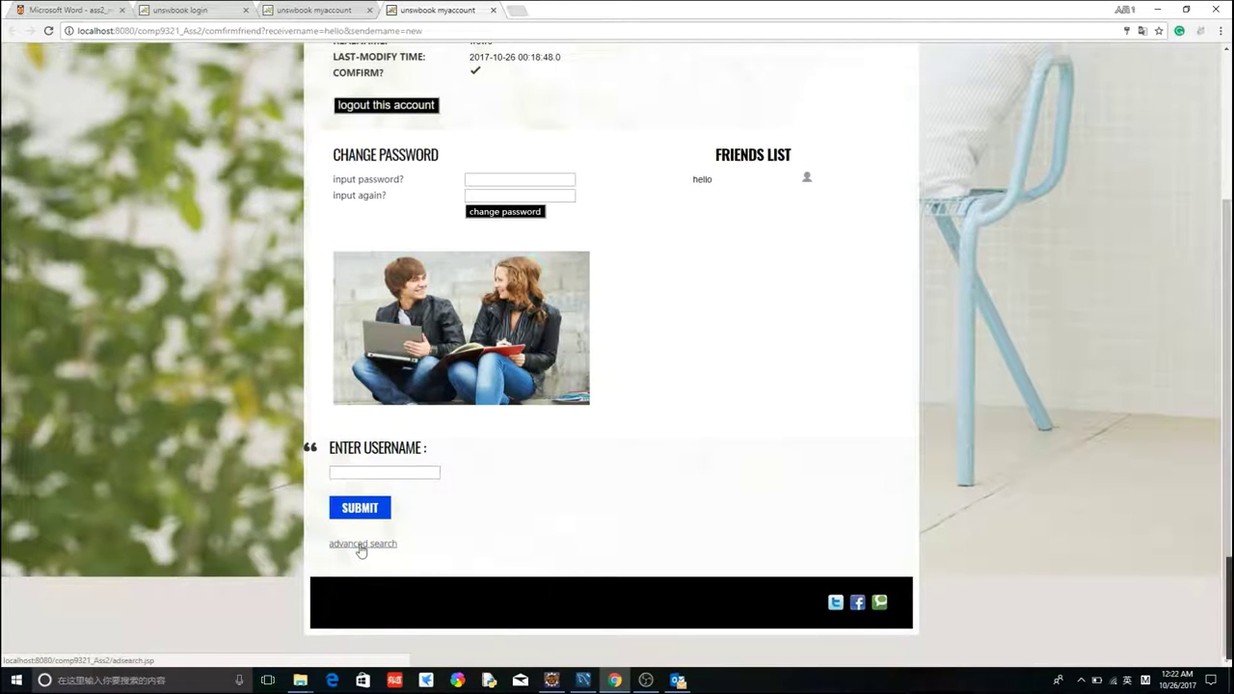
pyautogui.click(359, 546)
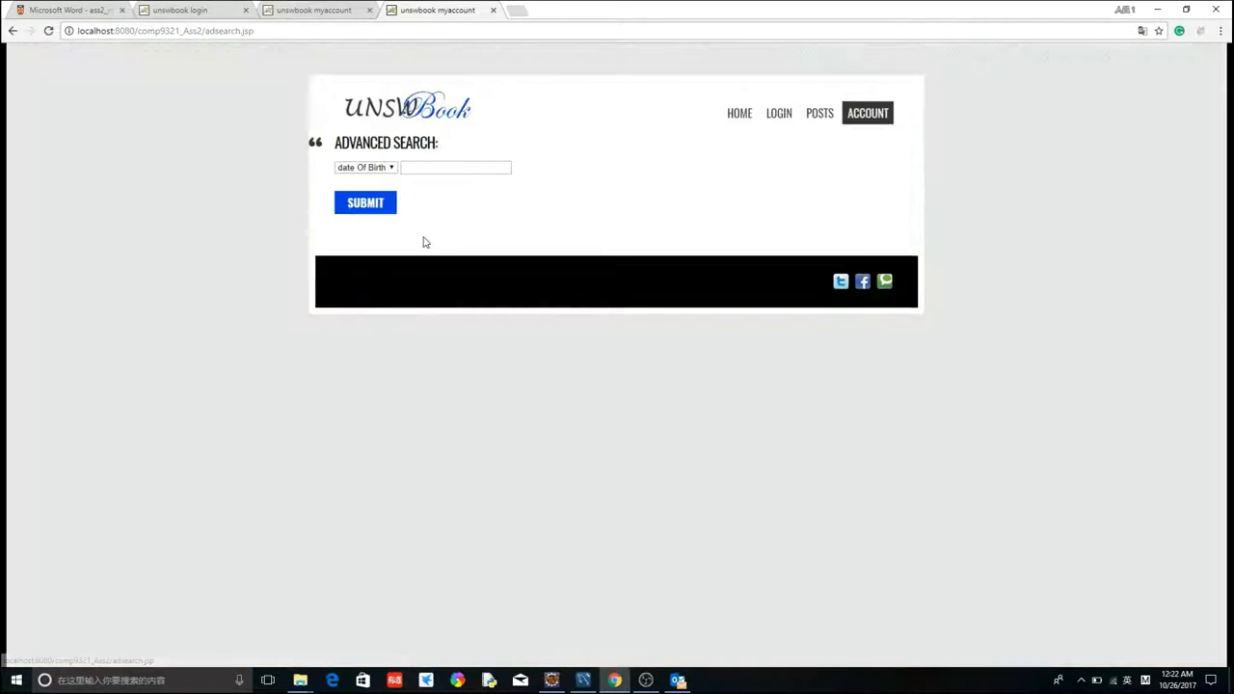
# - Search for users with Gender as the criterion and 'male' as the value
pyautogui.click(381, 169)
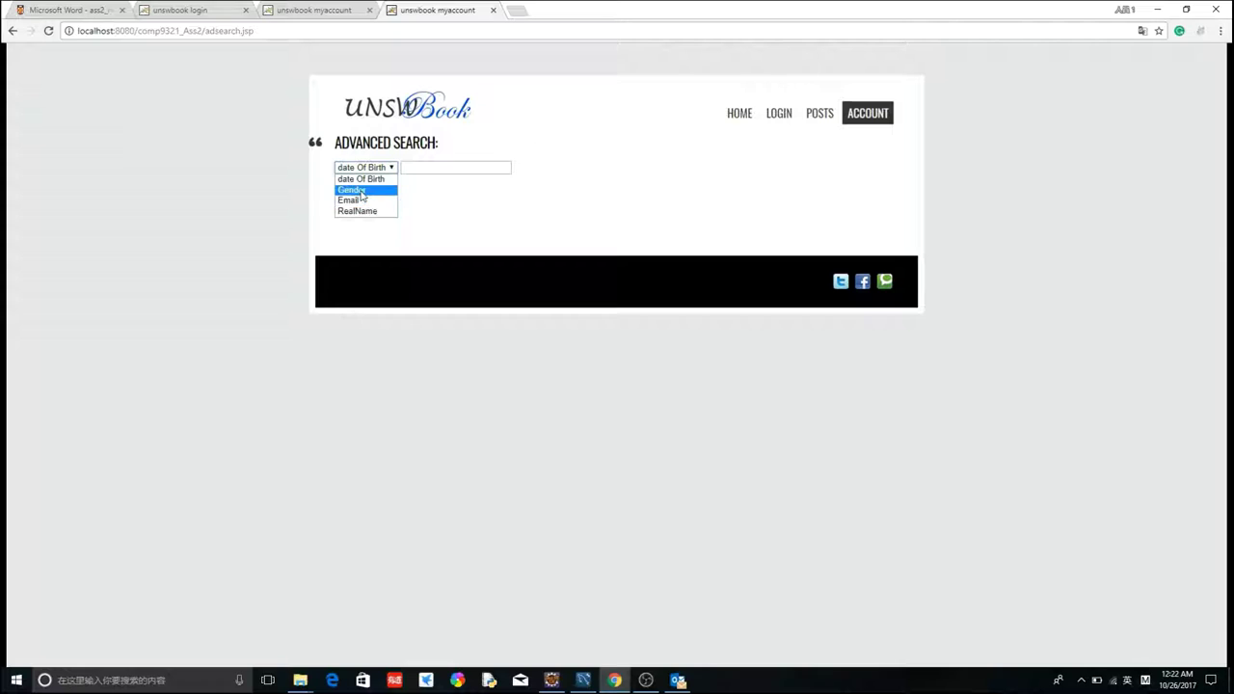
pyautogui.click(352, 190)
pyautogui.click(421, 168)
pyautogui.write('male')
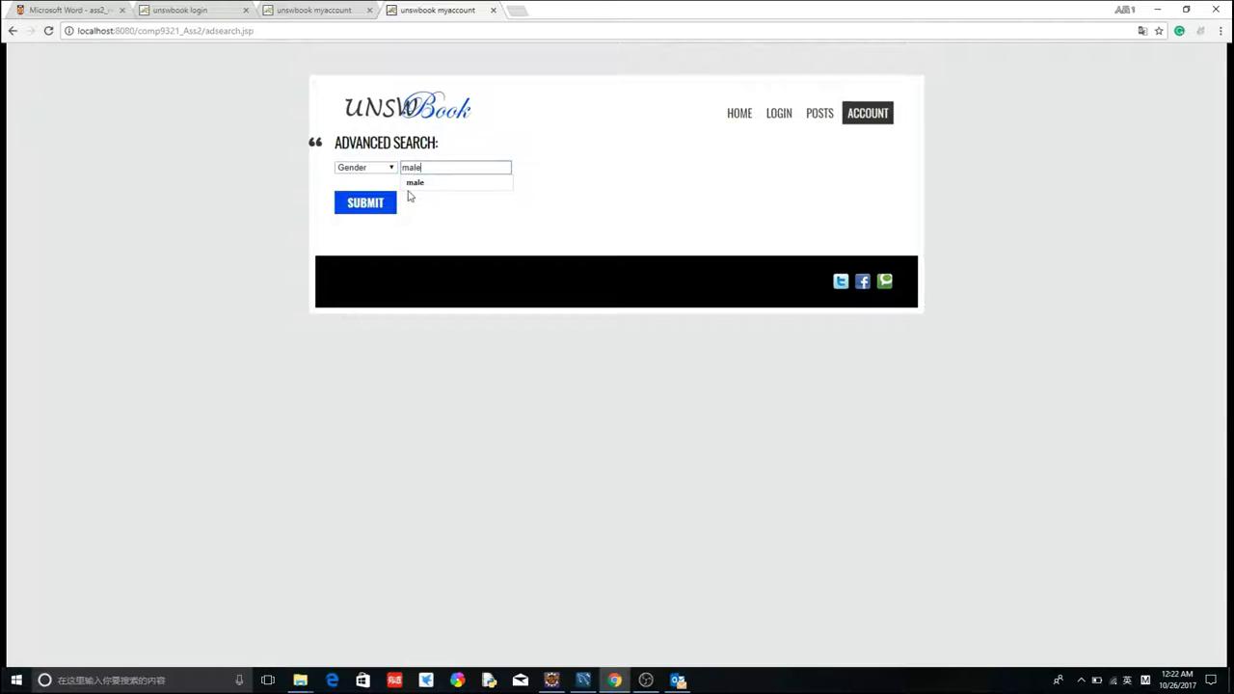
pyautogui.click(369, 204)
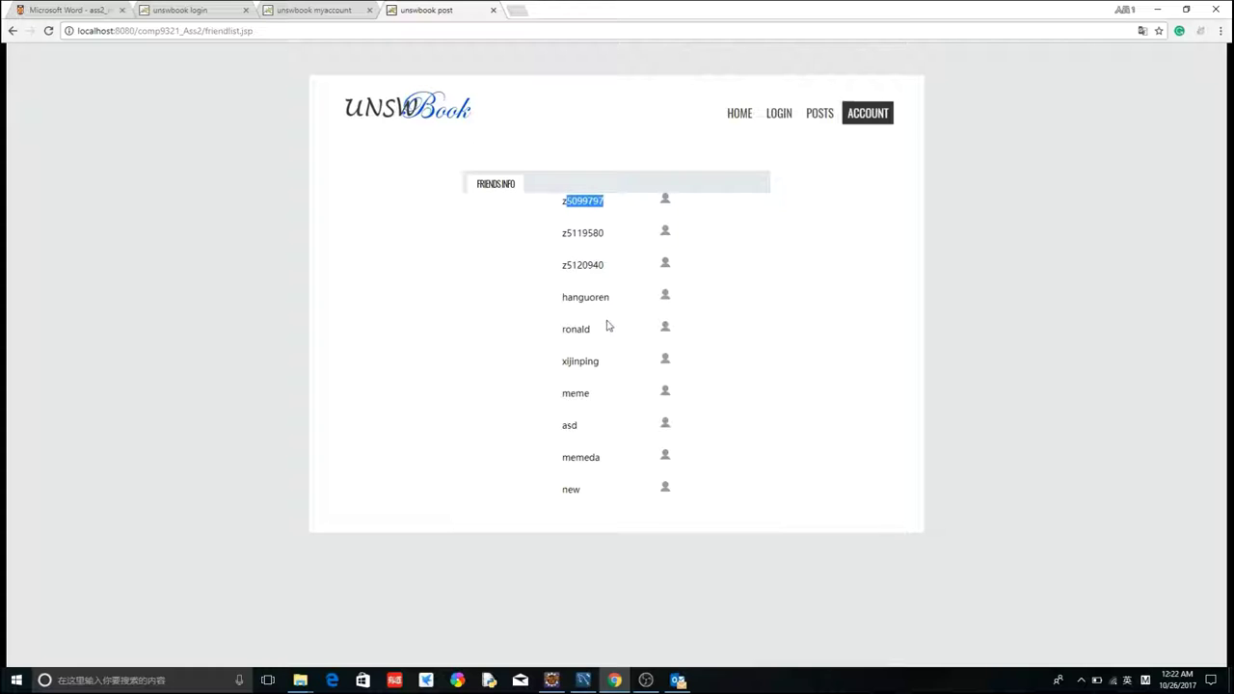
# - Open a matching user's profile to view their gender, birth date, email and registration time
pyautogui.click(612, 372)
pyautogui.click(664, 361)
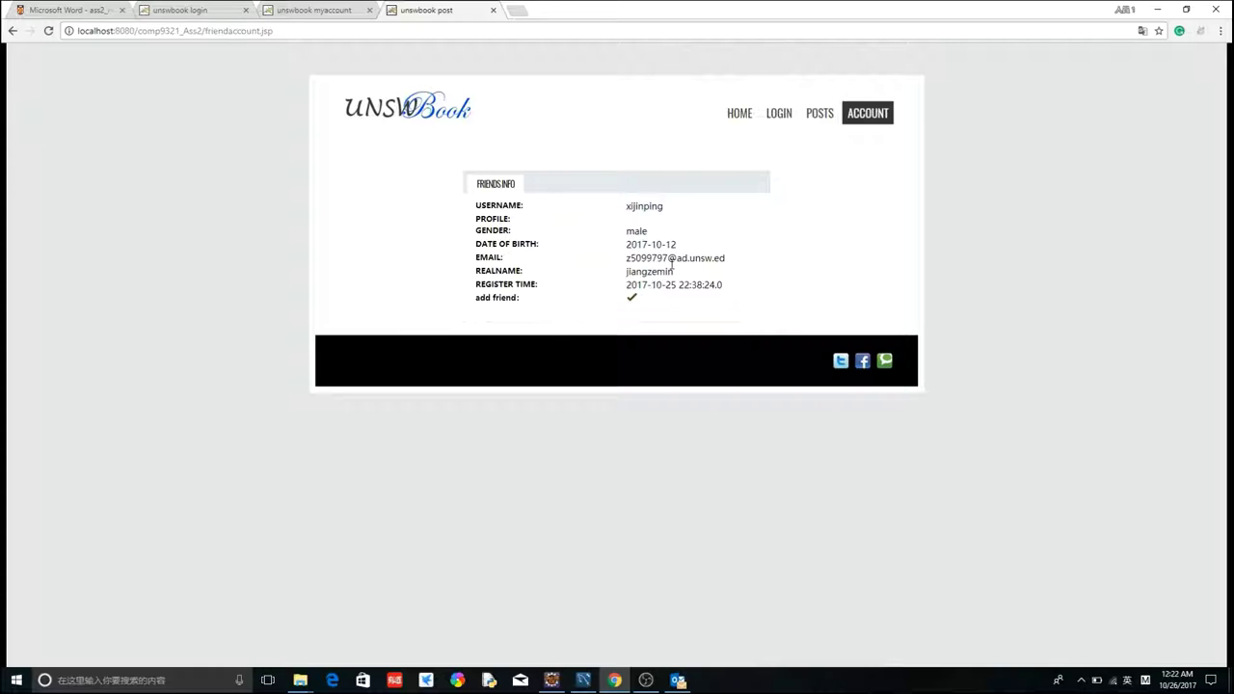
pyautogui.moveTo(664, 257); pyautogui.dragTo(630, 258)
pyautogui.click(657, 276)
pyautogui.click(819, 121)
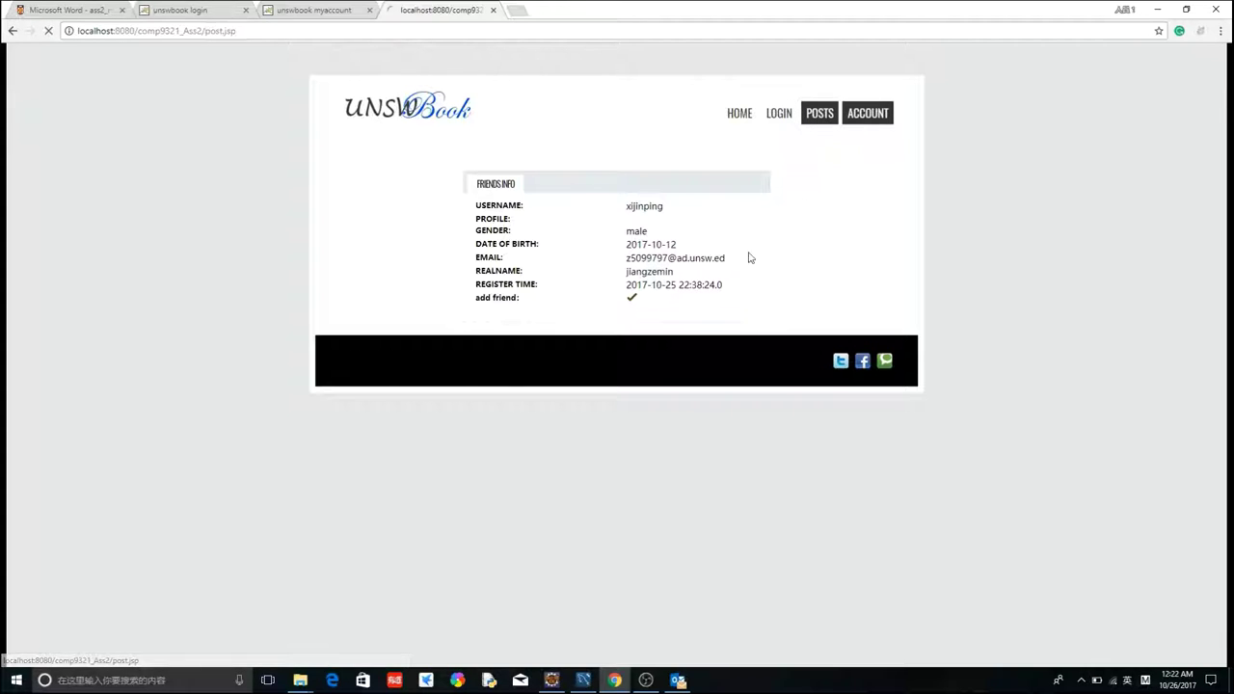
# - Send a post with the text 'uuu' and acknowledge the success notice
pyautogui.click(511, 231)
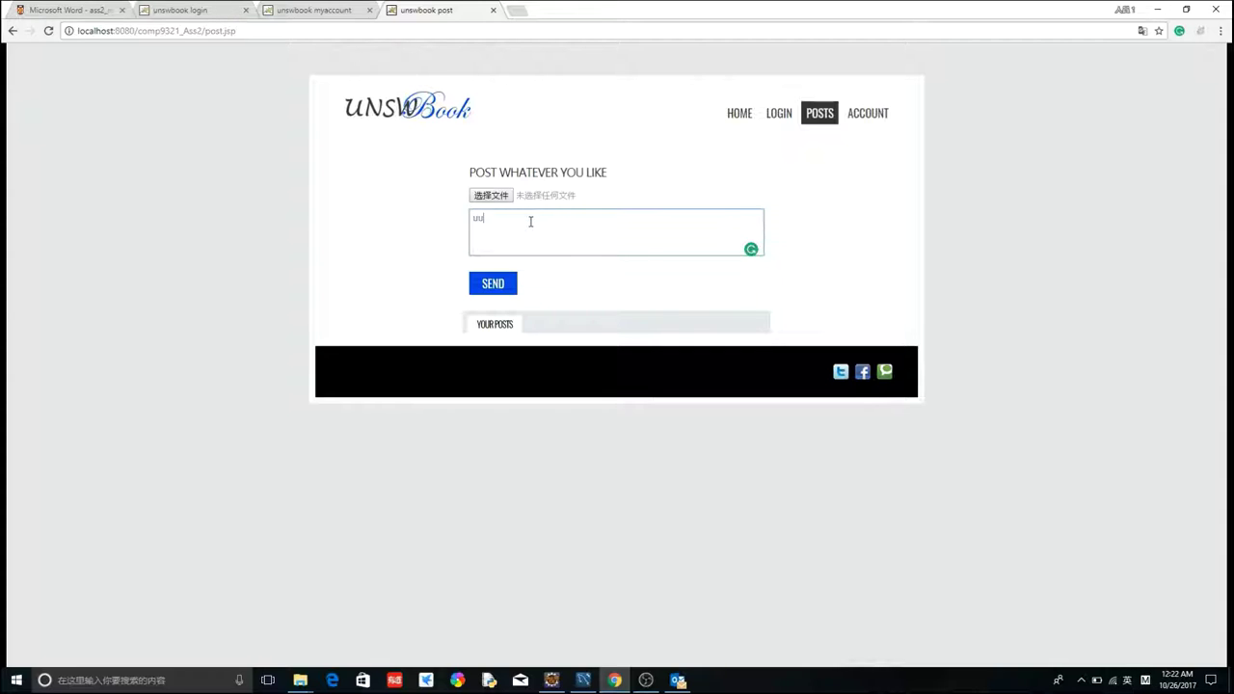
pyautogui.click(492, 283)
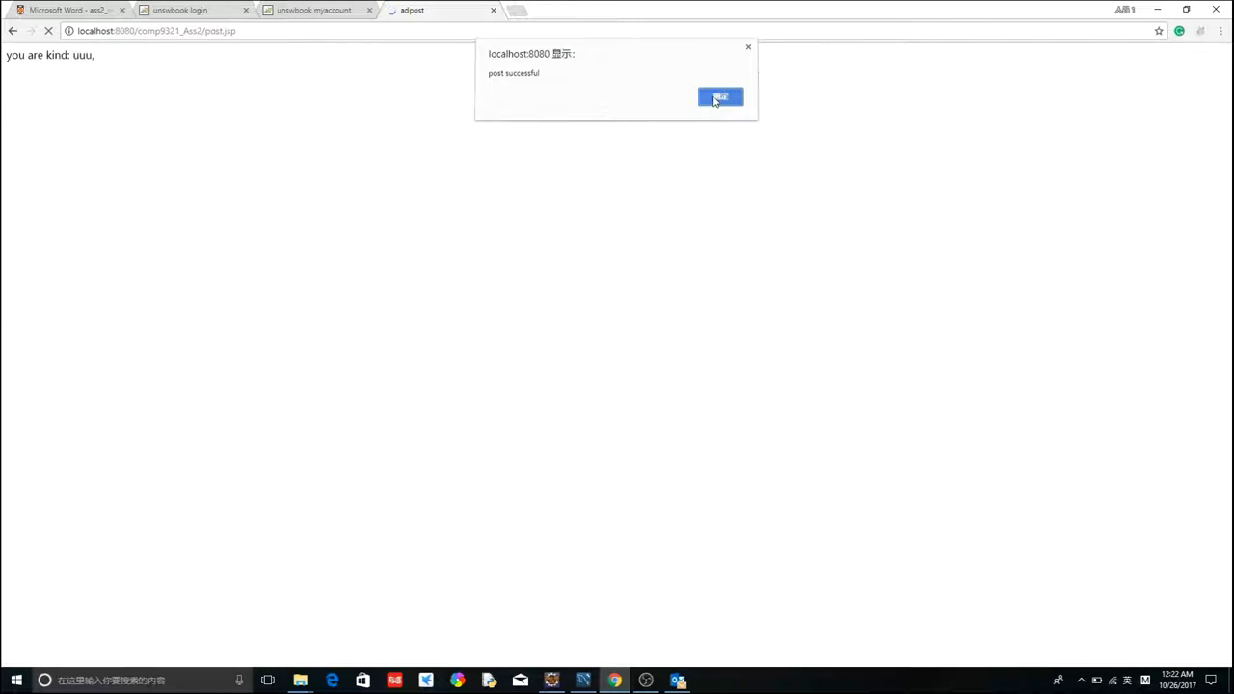
pyautogui.click(713, 102)
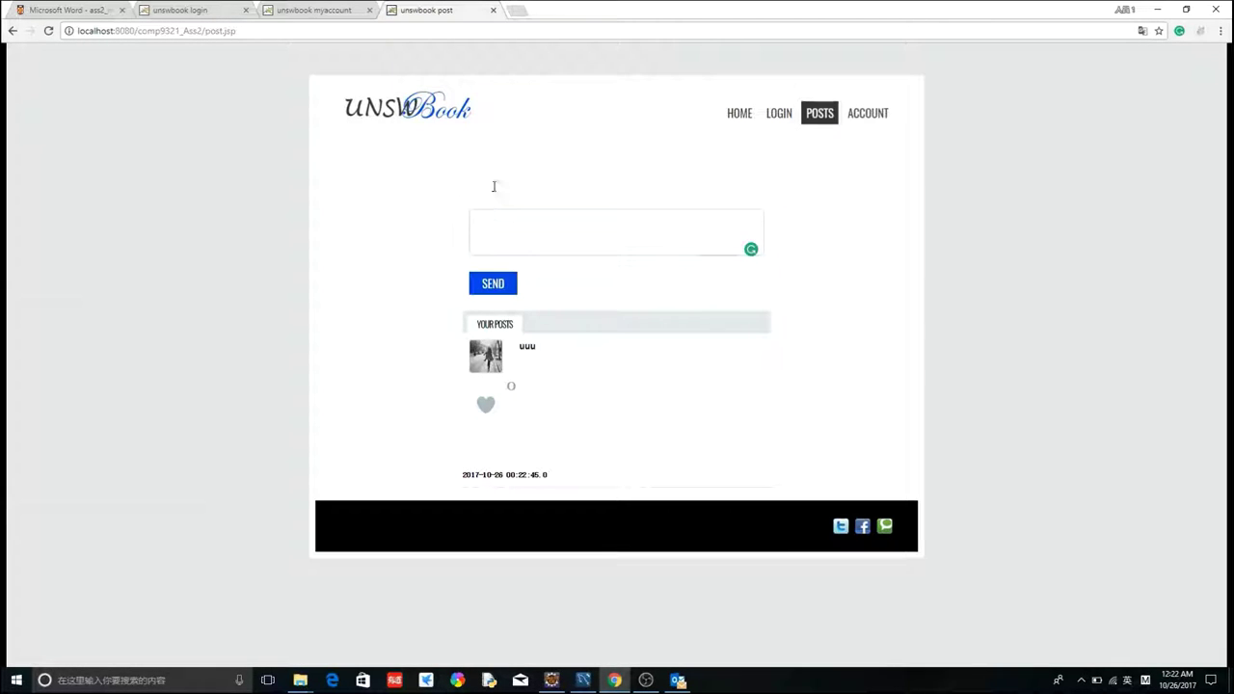
# - Attach 9.jpg from the image folder, caption it 'pow', and send the post
pyautogui.click(491, 196)
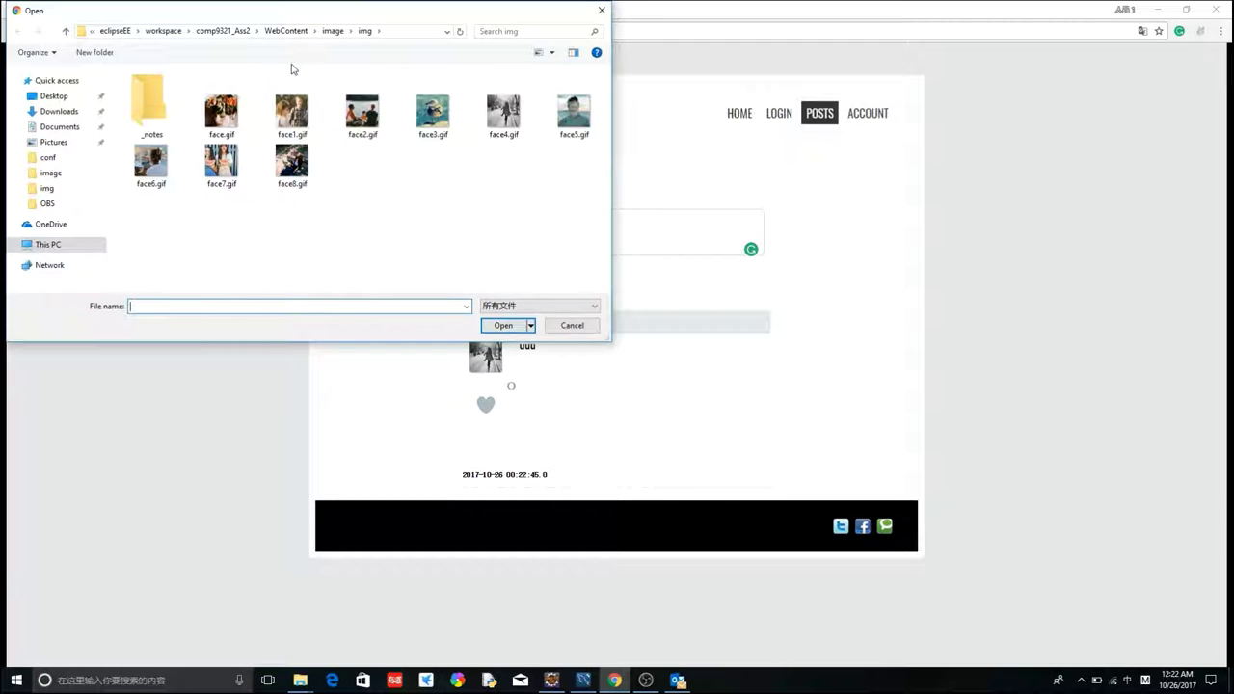
pyautogui.click(334, 31)
pyautogui.click(220, 110)
pyautogui.click(503, 325)
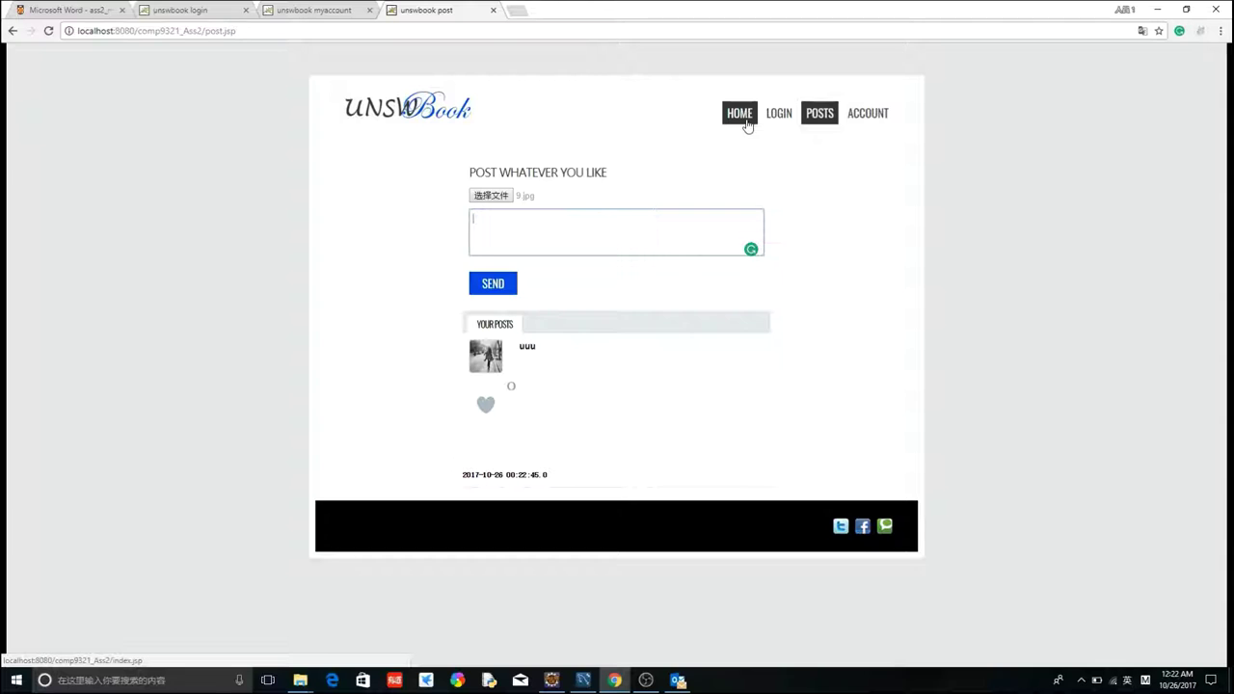
pyautogui.write('pow')
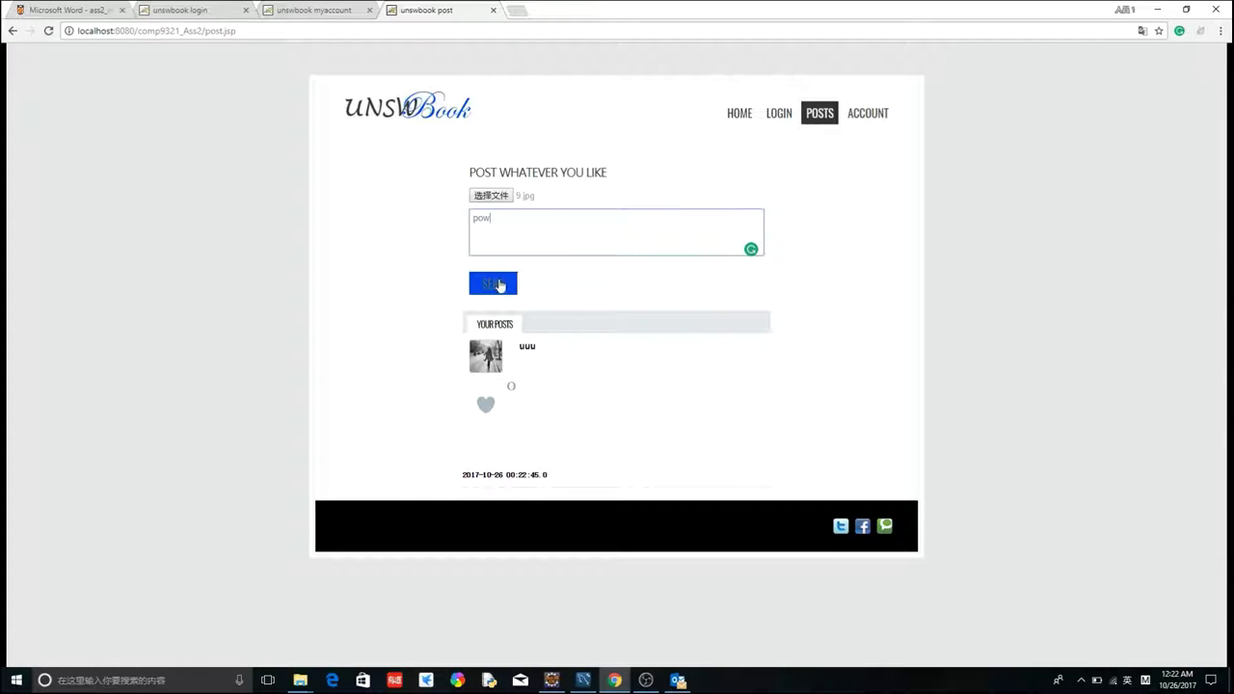
pyautogui.click(500, 286)
pyautogui.click(728, 97)
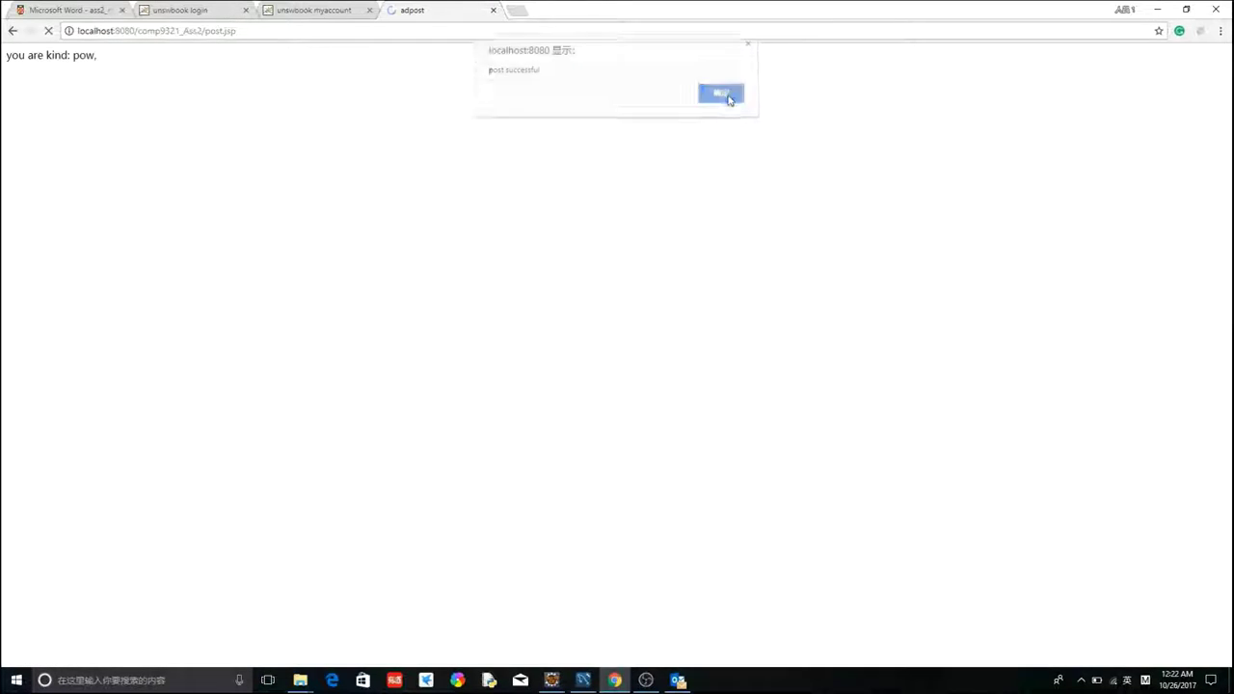
pyautogui.scroll(-5, 627, 318)
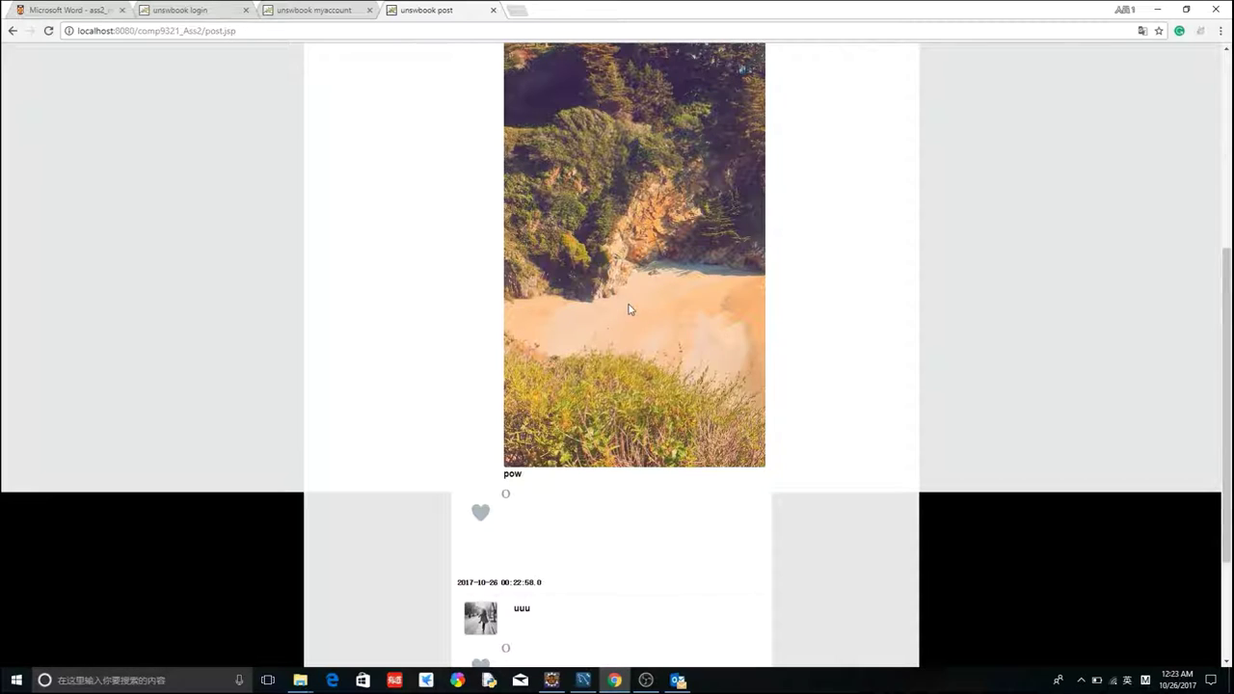
pyautogui.click(480, 512)
pyautogui.click(480, 514)
pyautogui.click(481, 514)
pyautogui.click(481, 514)
pyautogui.click(481, 514)
pyautogui.click(481, 514)
pyautogui.click(482, 516)
pyautogui.click(481, 518)
pyautogui.click(481, 516)
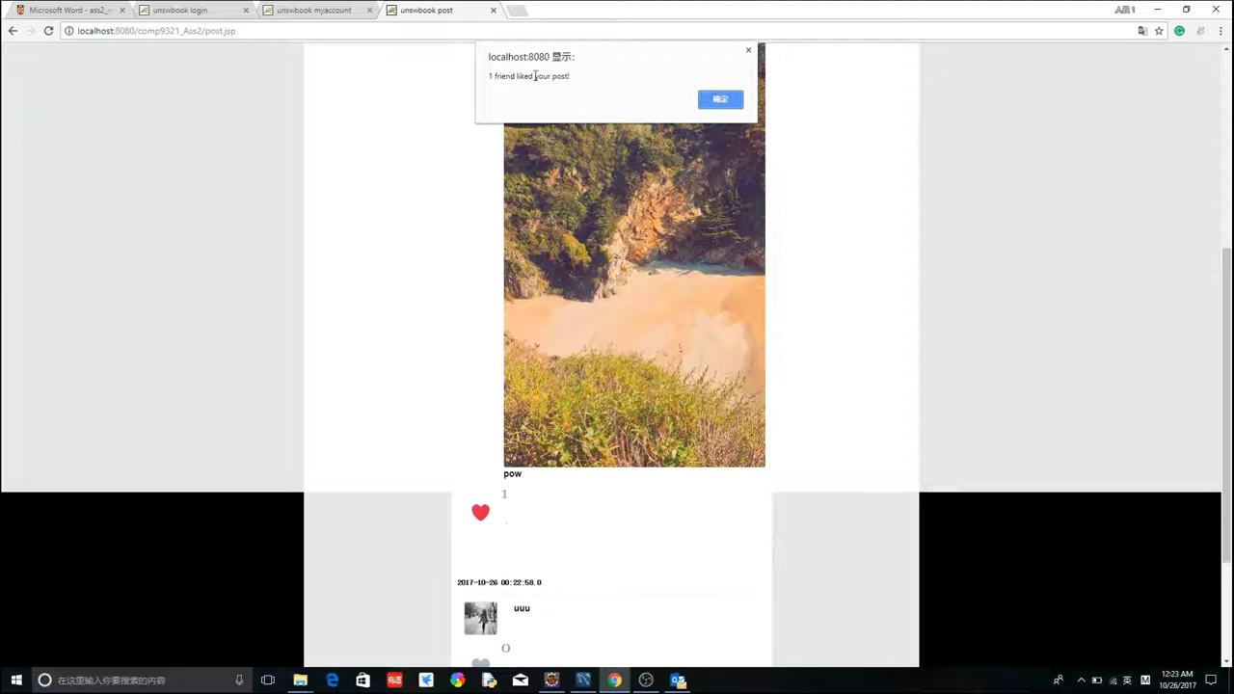
pyautogui.click(722, 100)
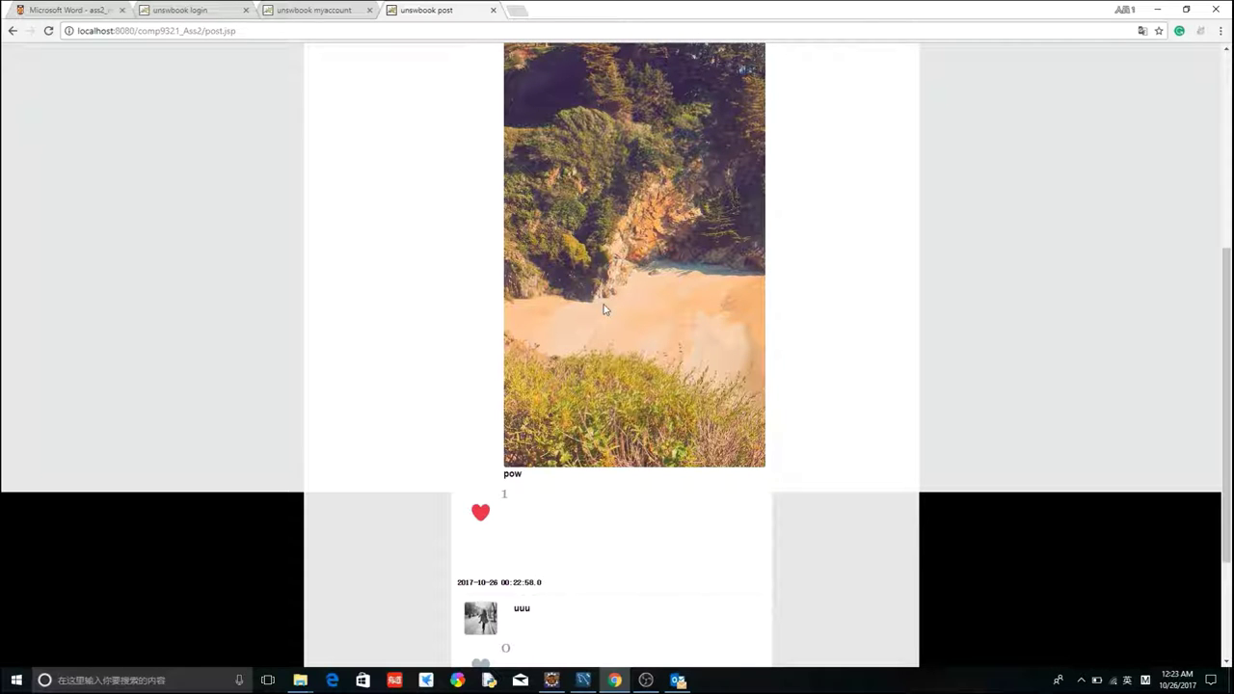
pyautogui.scroll(-2, 545, 511)
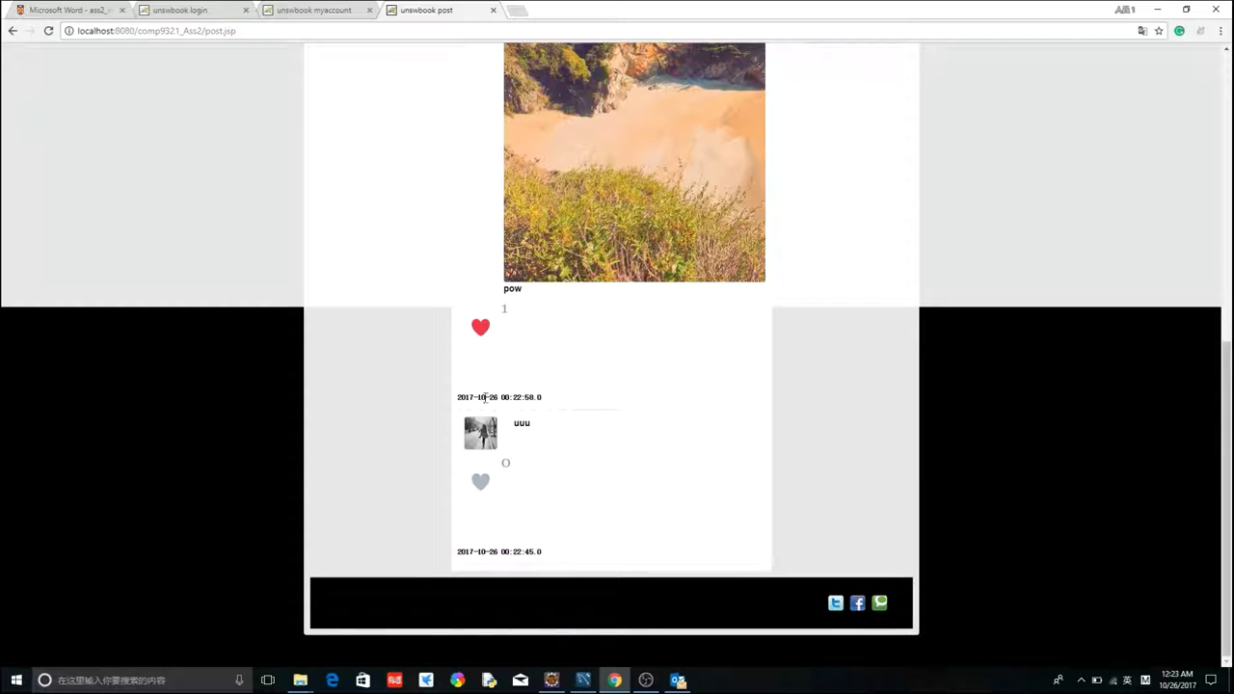
pyautogui.click(484, 334)
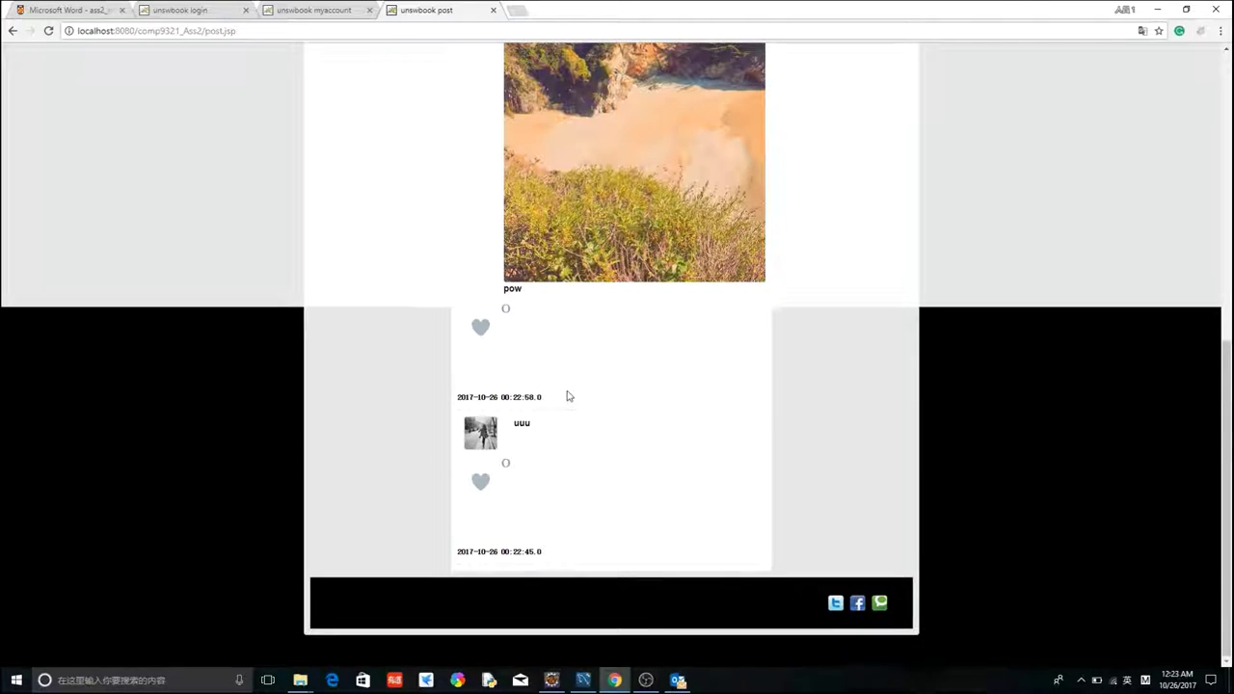
pyautogui.scroll(7, 565, 391)
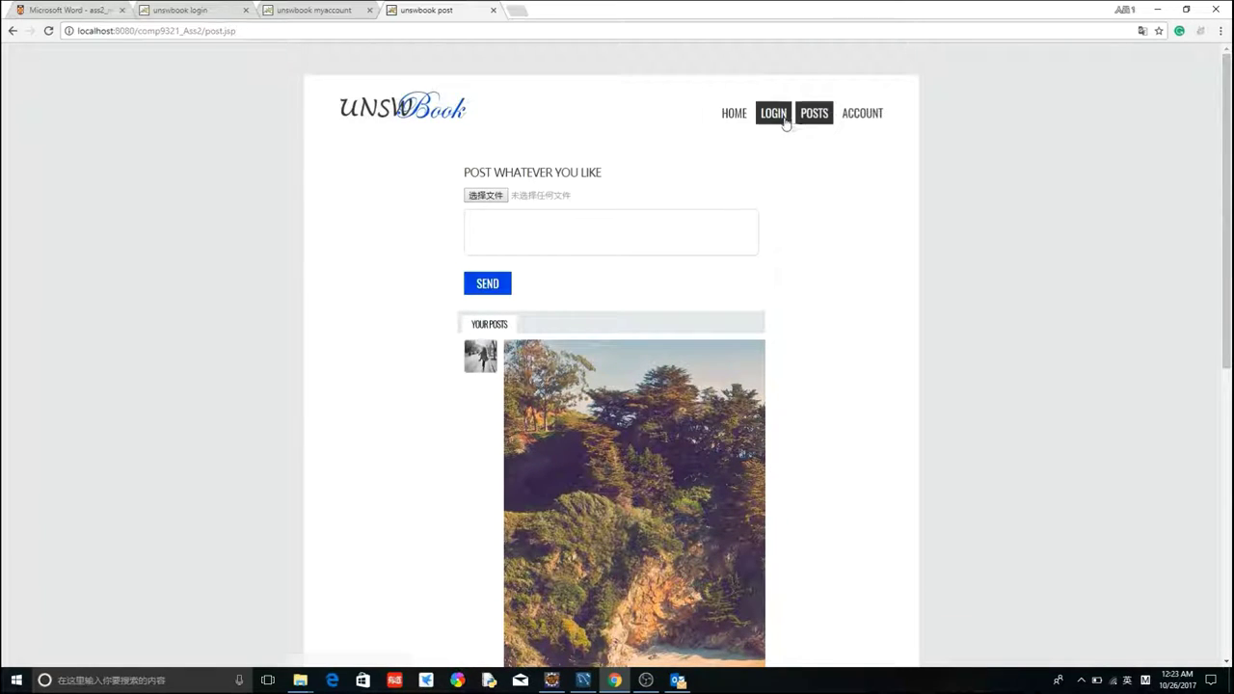
# - Log in as administrator through ACCOUNT > ADMIN ACCOUNT to reach the admin dashboard
pyautogui.click(868, 117)
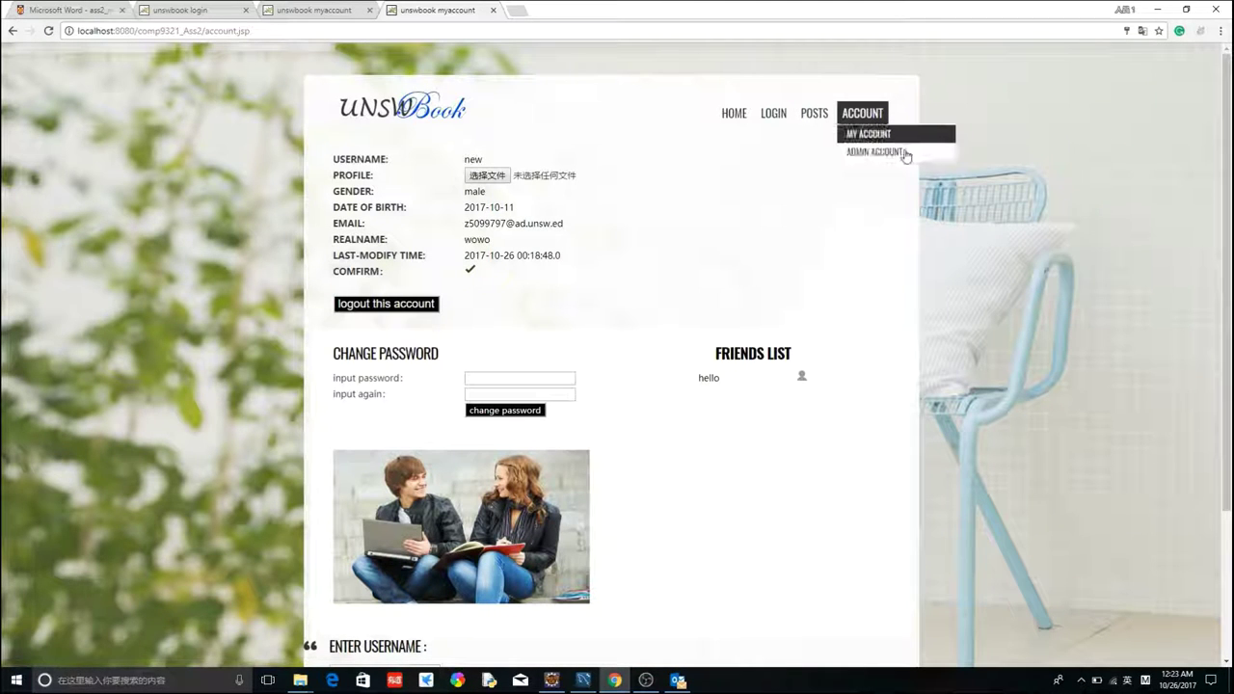
pyautogui.click(873, 154)
pyautogui.click(720, 99)
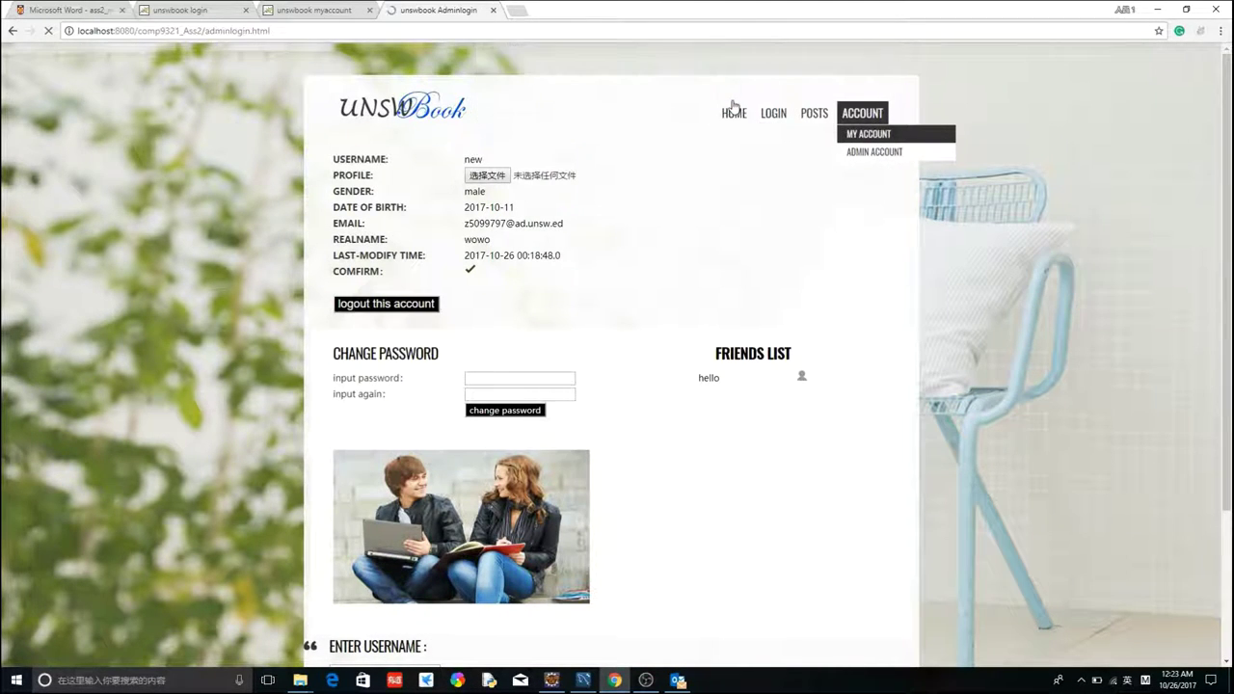
pyautogui.click(629, 256)
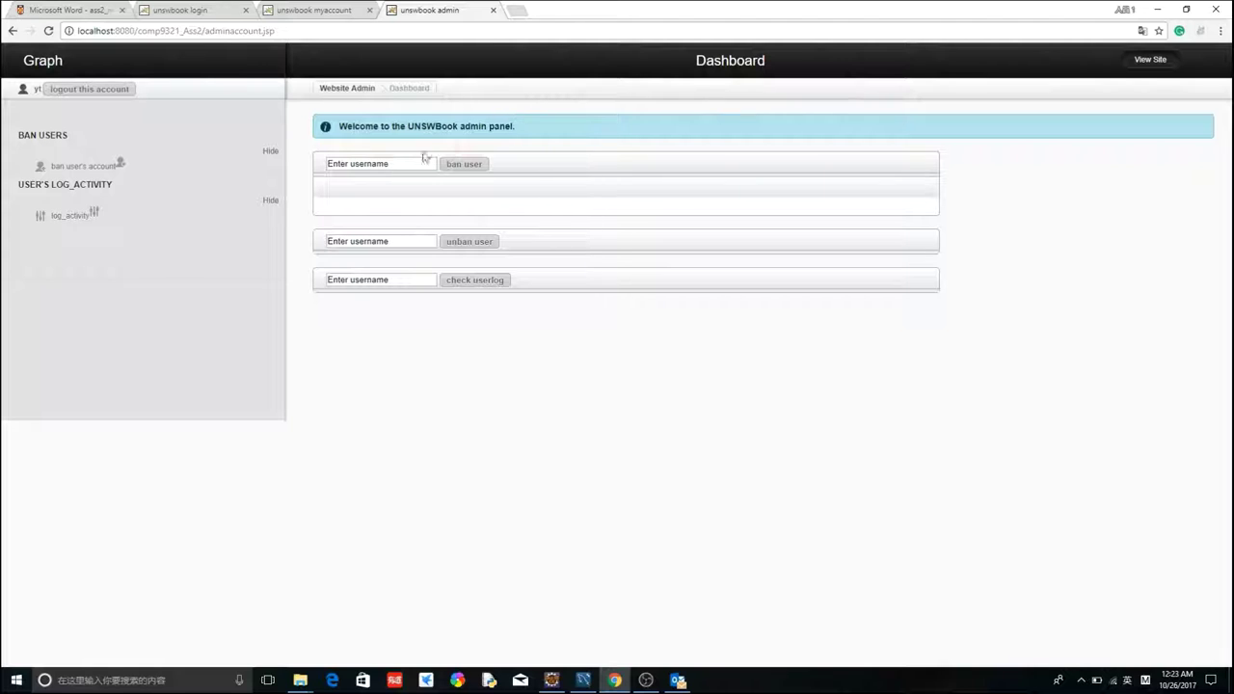
# - Ban the user 'new', then confirm a login attempt as new is refused as banned
pyautogui.click(384, 160)
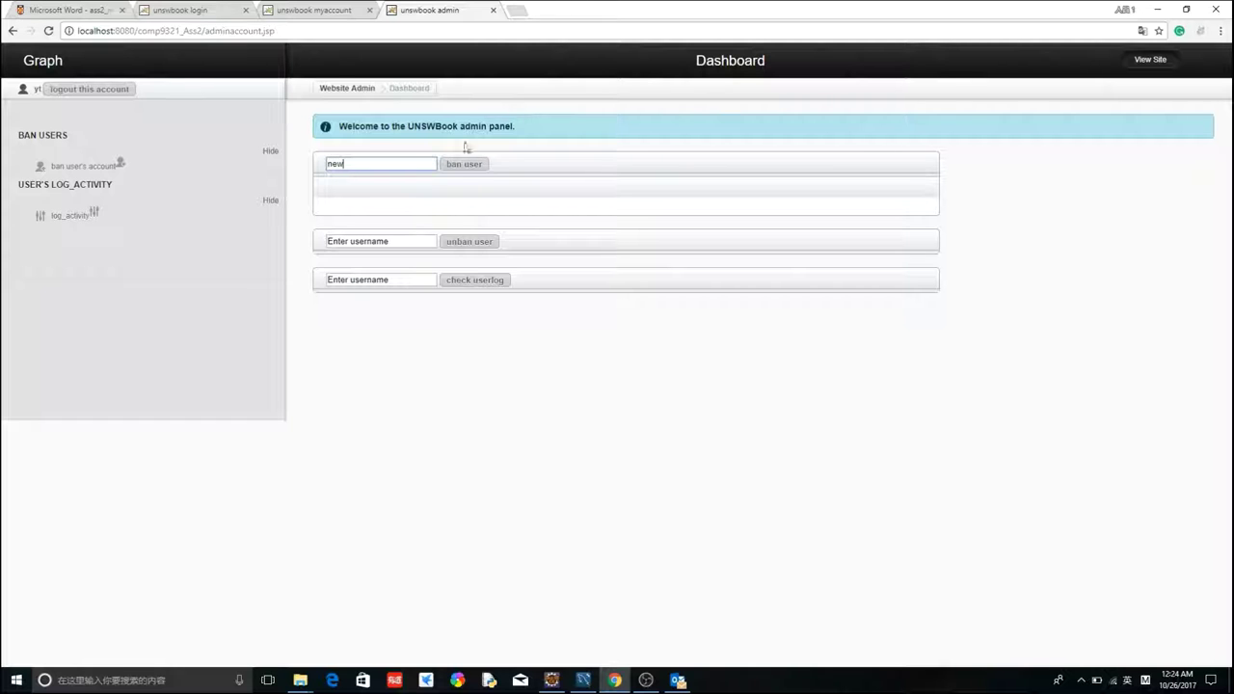
pyautogui.click(462, 164)
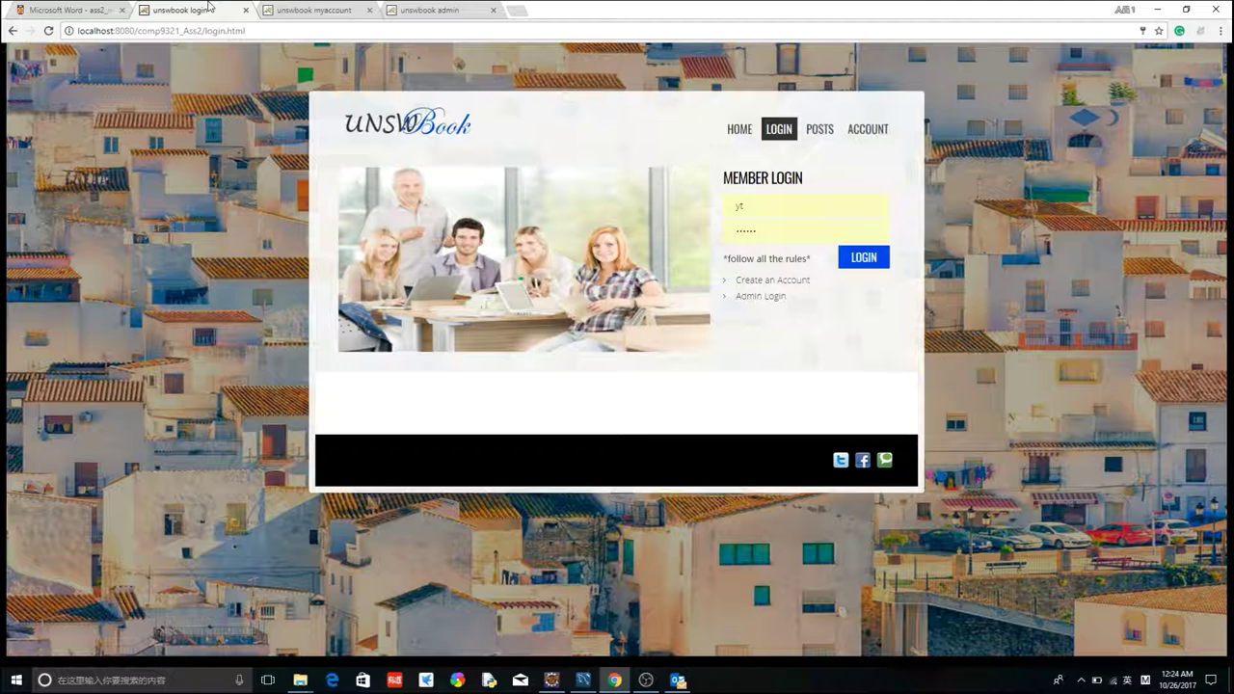
pyautogui.click(202, 11)
pyautogui.click(758, 202)
pyautogui.press('BackSpace')
pyautogui.press('BackSpace')
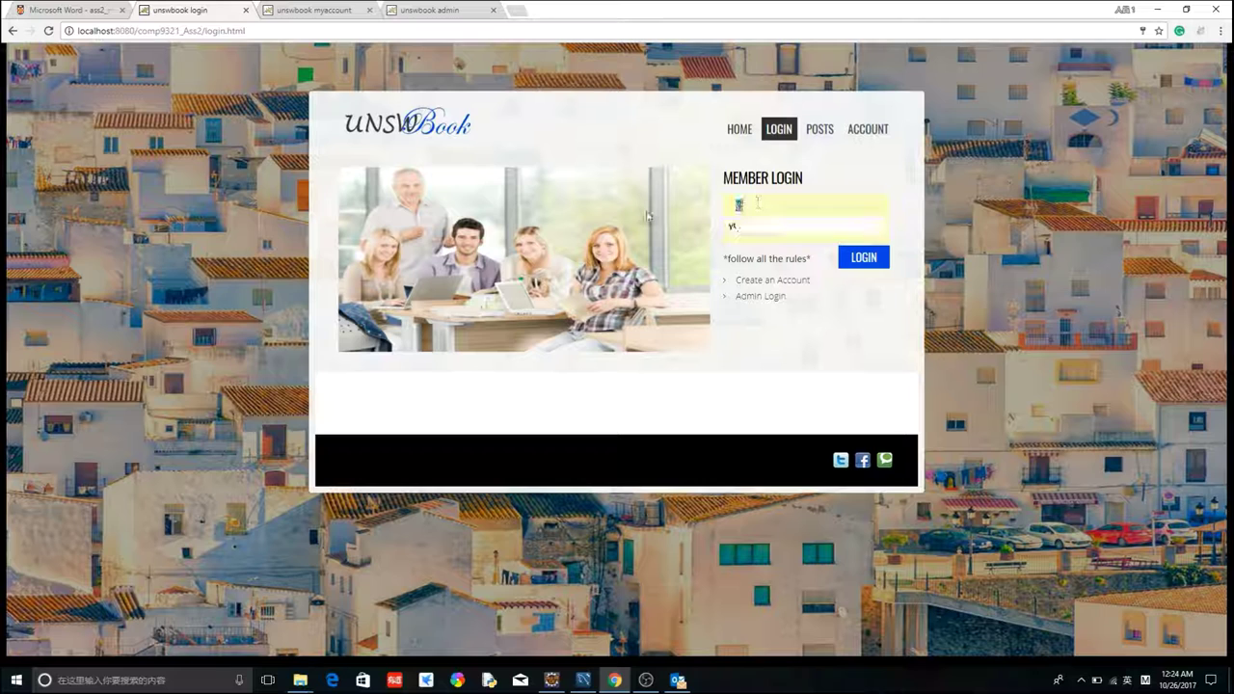
pyautogui.write('new')
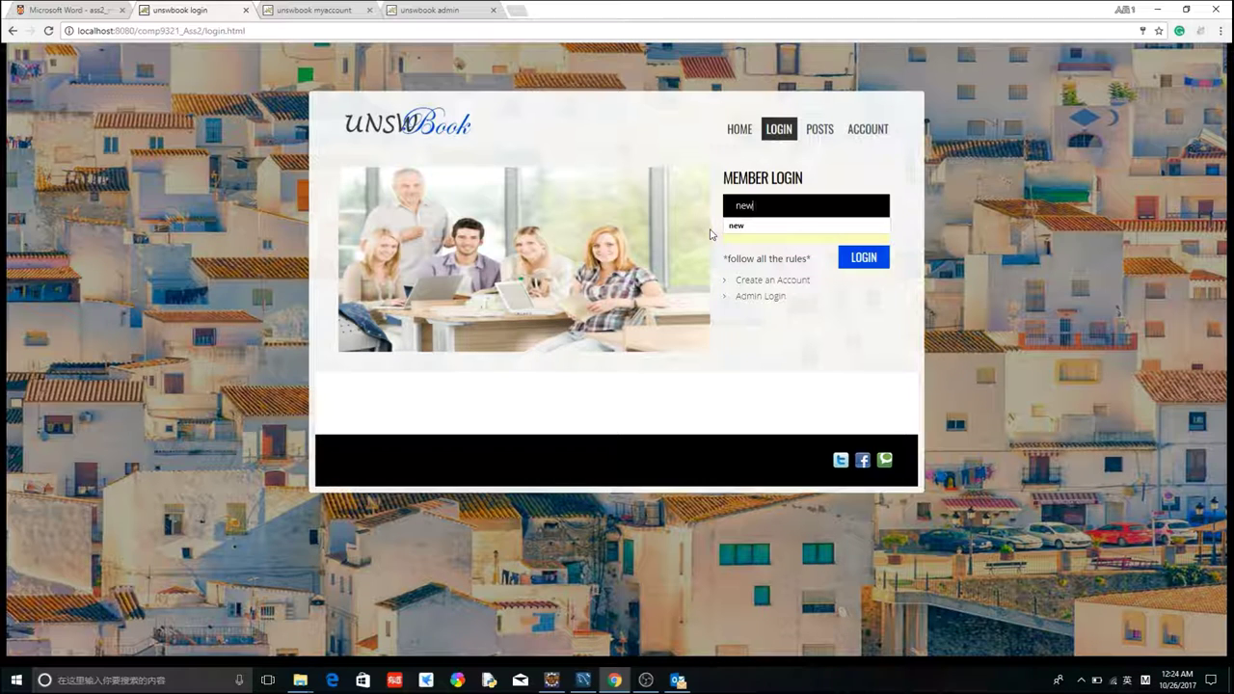
pyautogui.click(756, 229)
pyautogui.write('new')
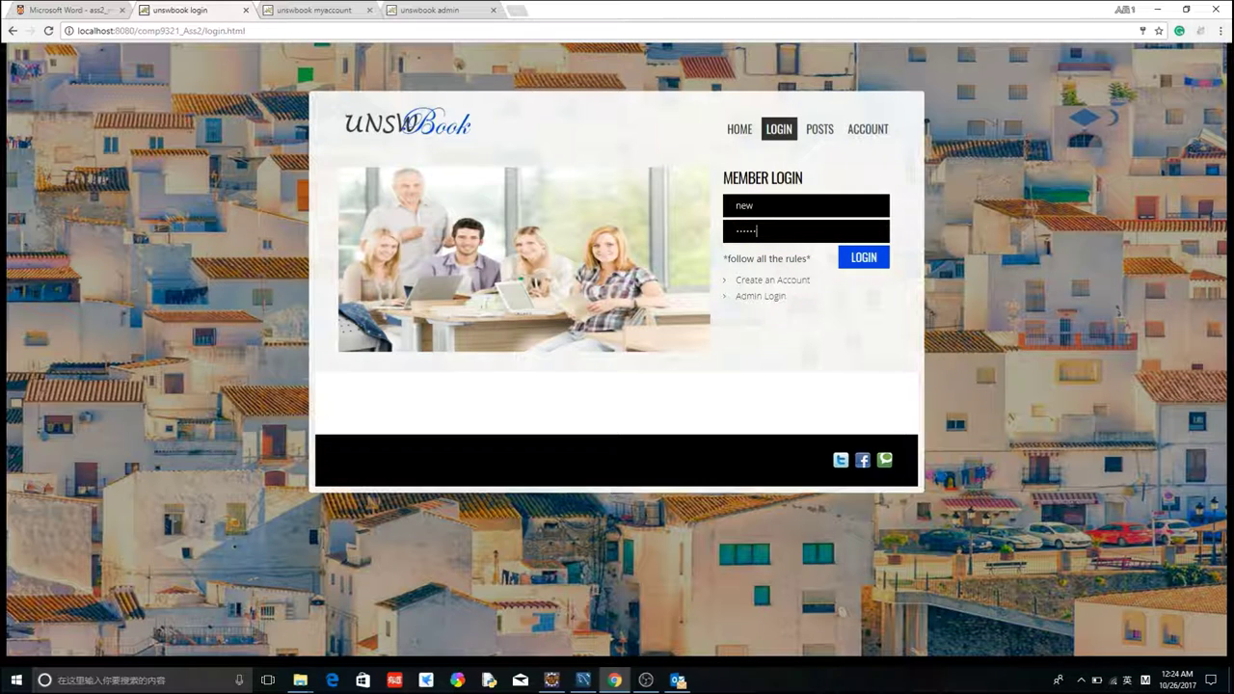
pyautogui.click(862, 256)
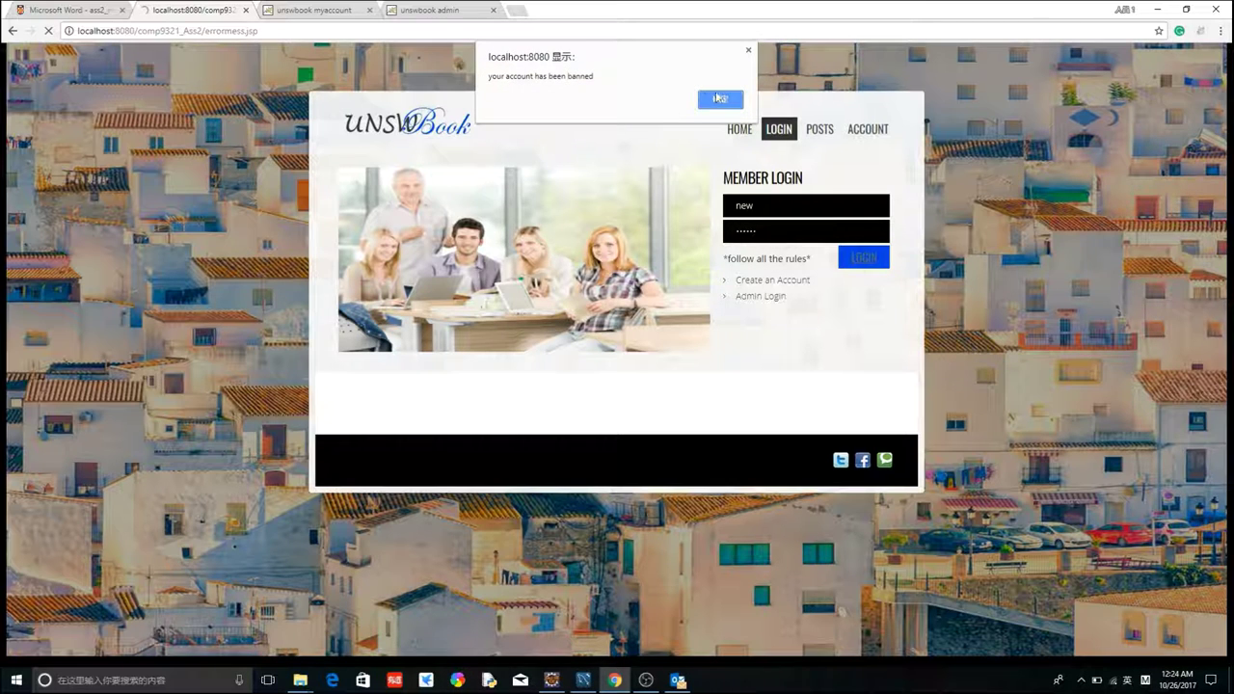
pyautogui.click(719, 99)
pyautogui.click(473, 10)
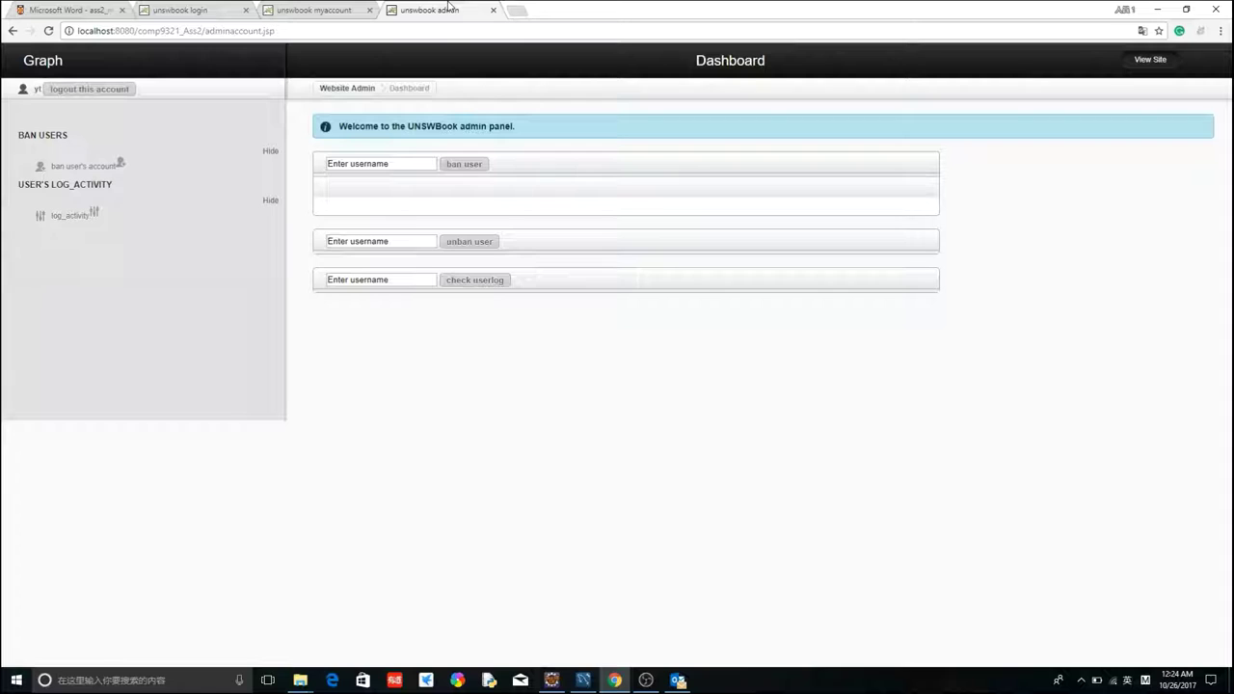
# - Enter 'test' in the unban field and lift the ban
pyautogui.click(387, 242)
pyautogui.write('test')
pyautogui.click(463, 242)
# - Log in as user 'new' with its password to confirm it reaches the home page
pyautogui.click(180, 10)
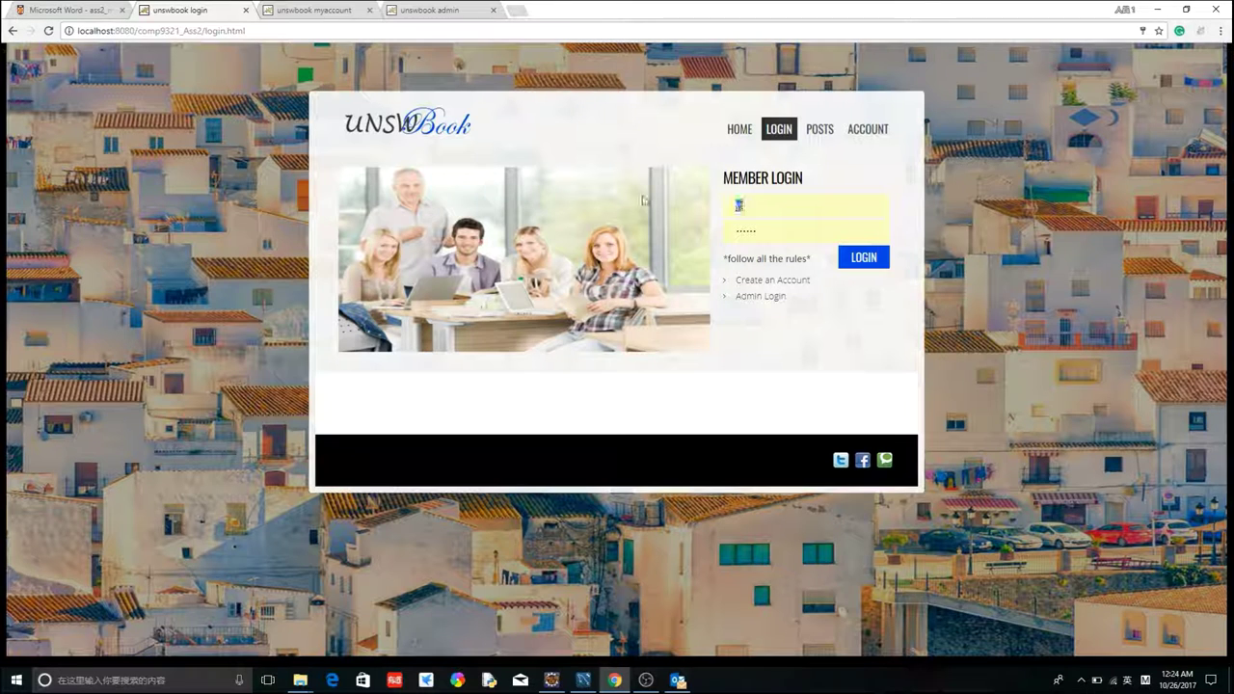
pyautogui.write('new')
pyautogui.press('Tab')
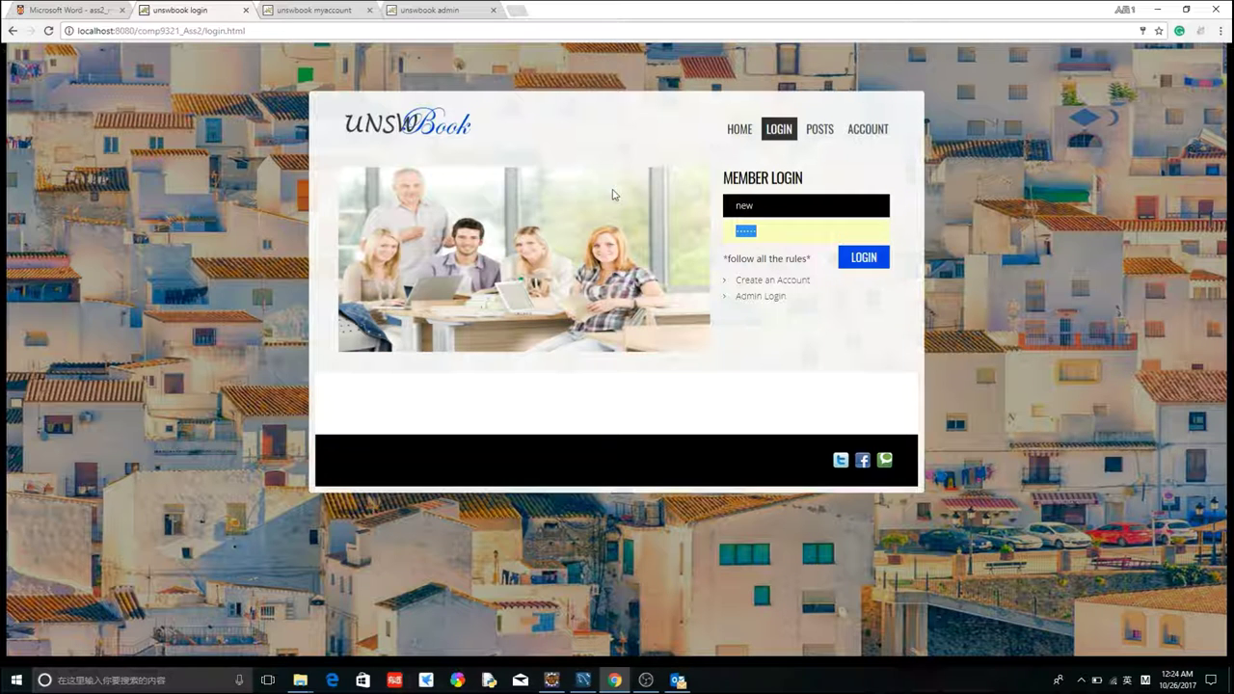
pyautogui.write('new')
pyautogui.click(866, 260)
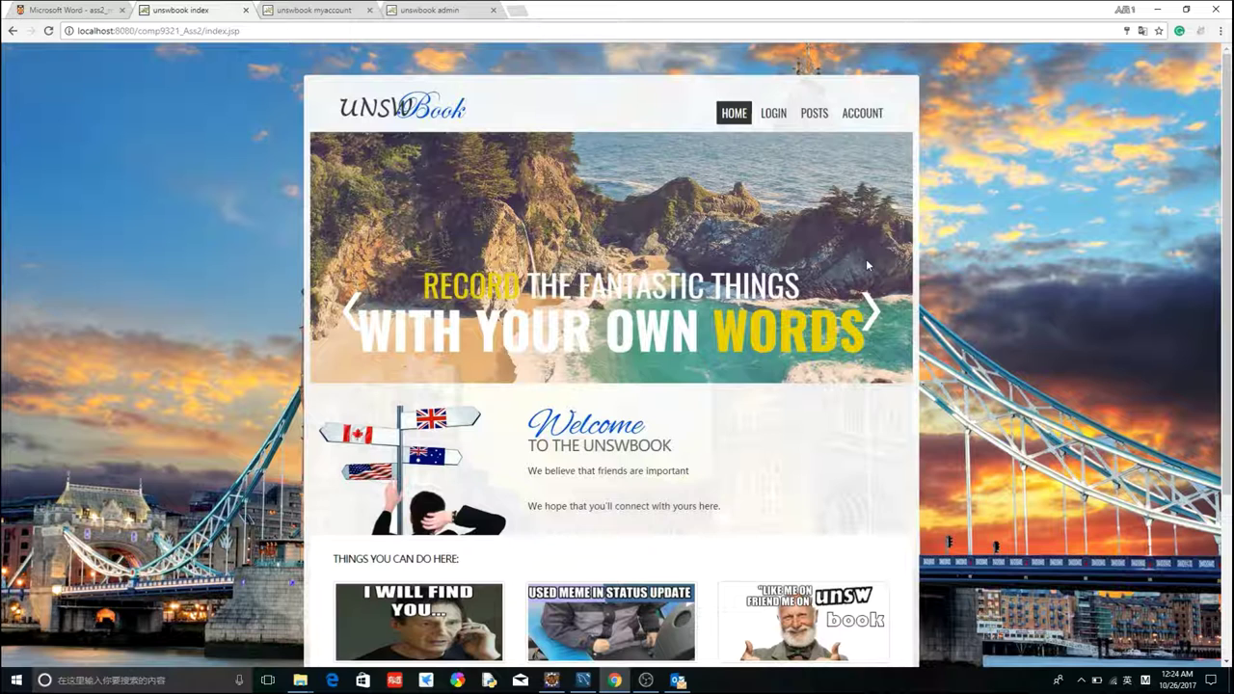
pyautogui.click(453, 9)
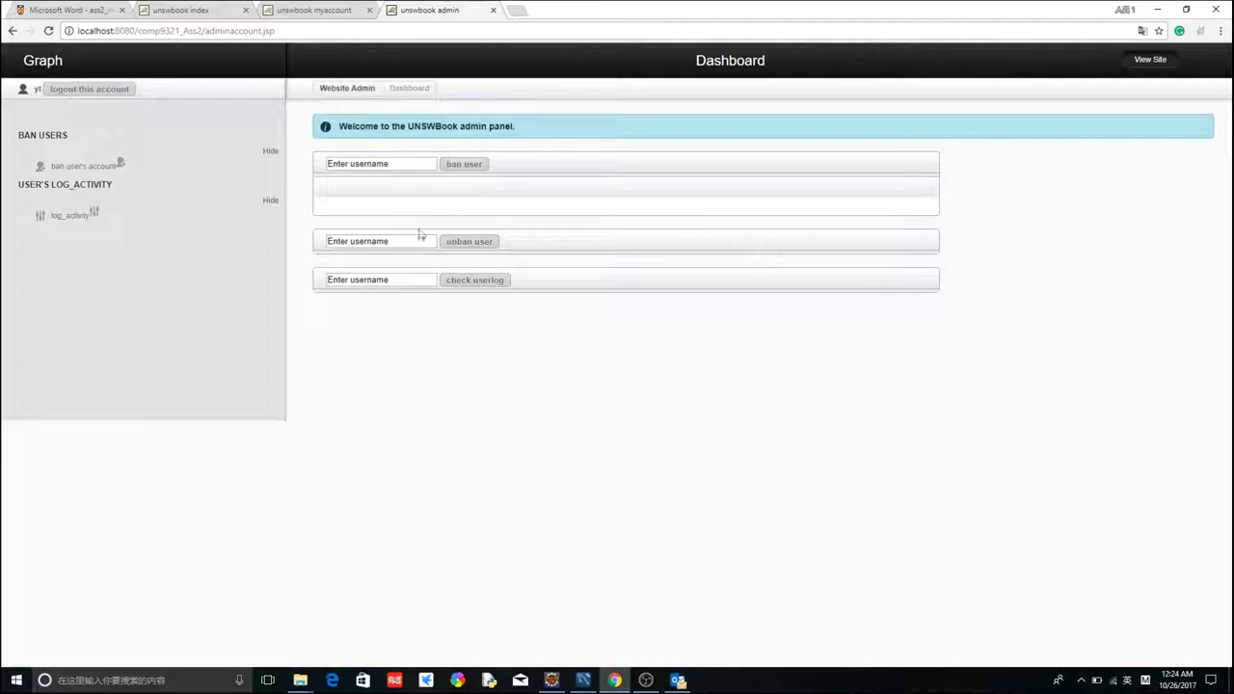
# - Check user new's activity log of posts and friend additions, then close the admin tab
pyautogui.click(379, 278)
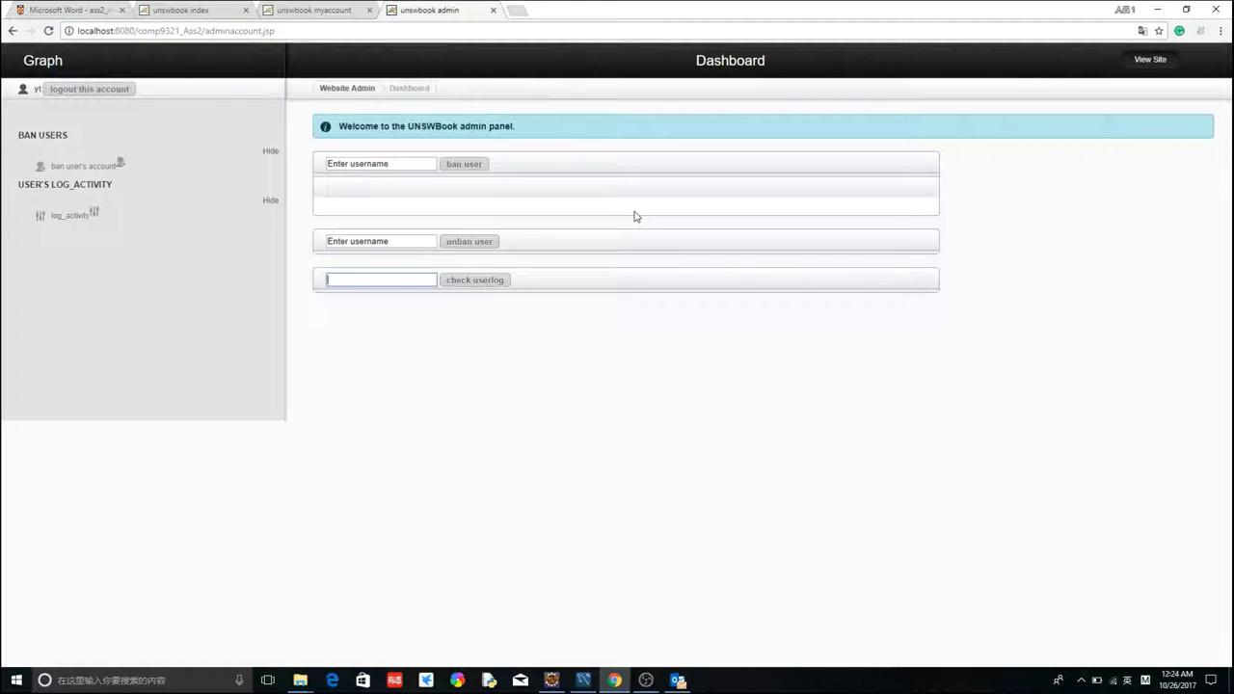
pyautogui.click(475, 279)
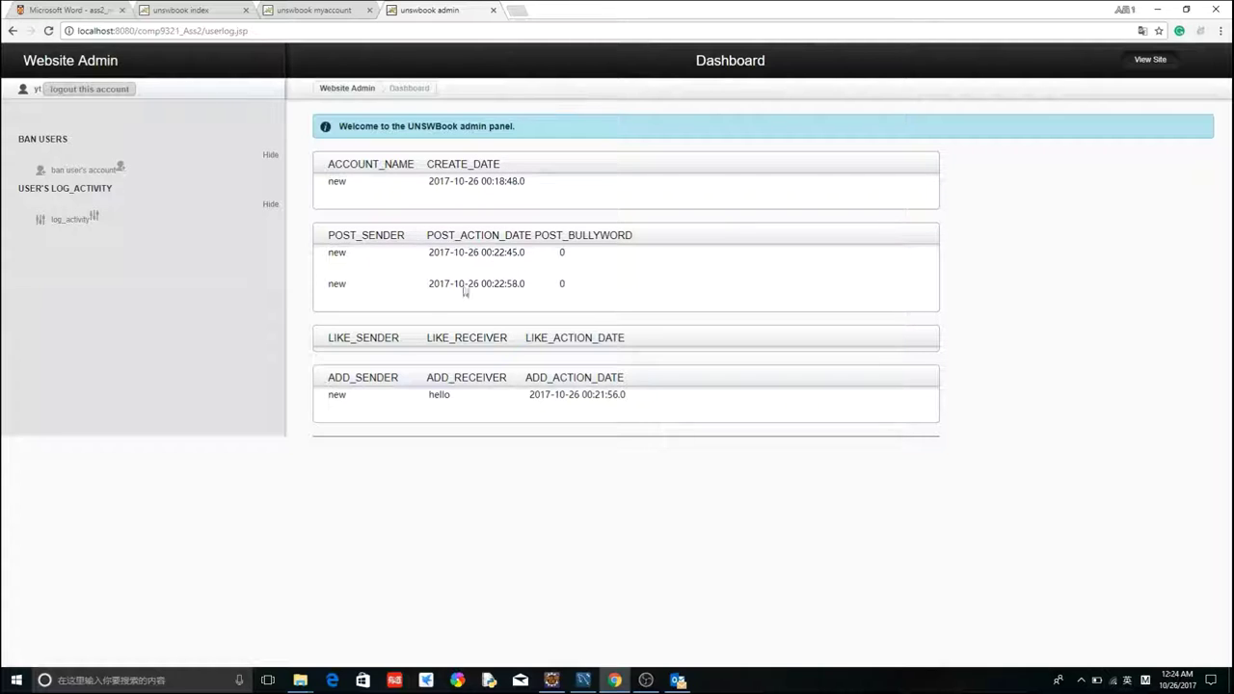
pyautogui.moveTo(465, 338); pyautogui.dragTo(631, 347)
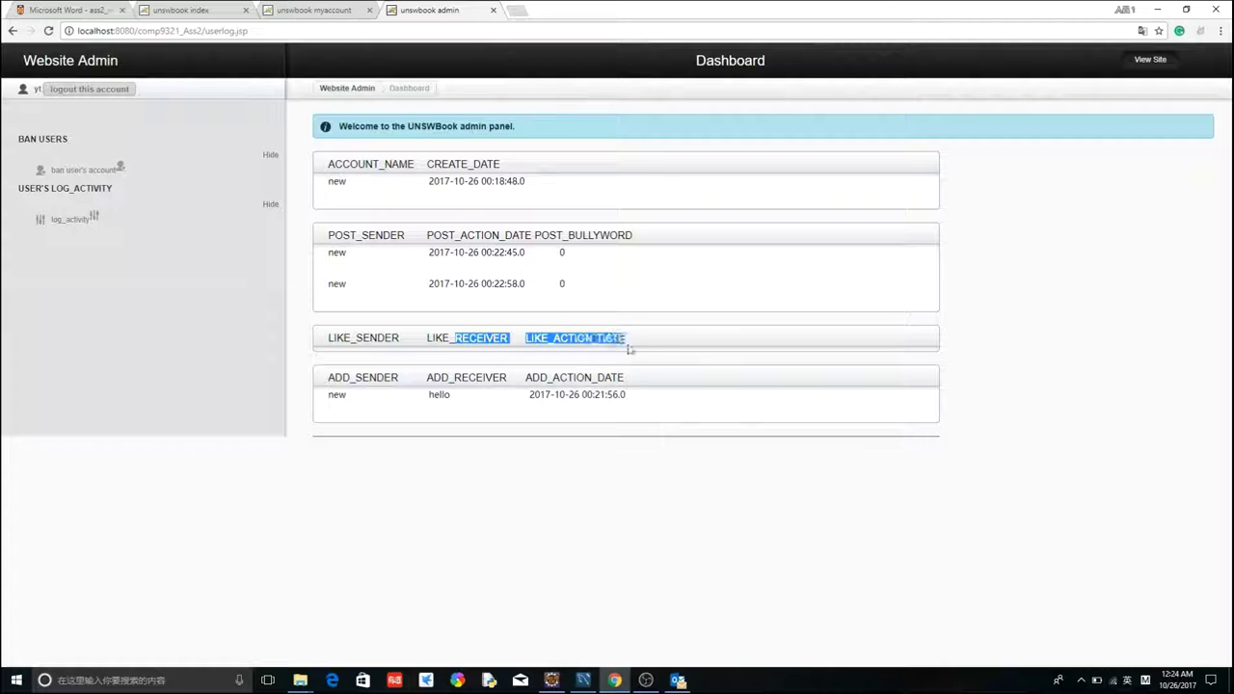
pyautogui.click(637, 351)
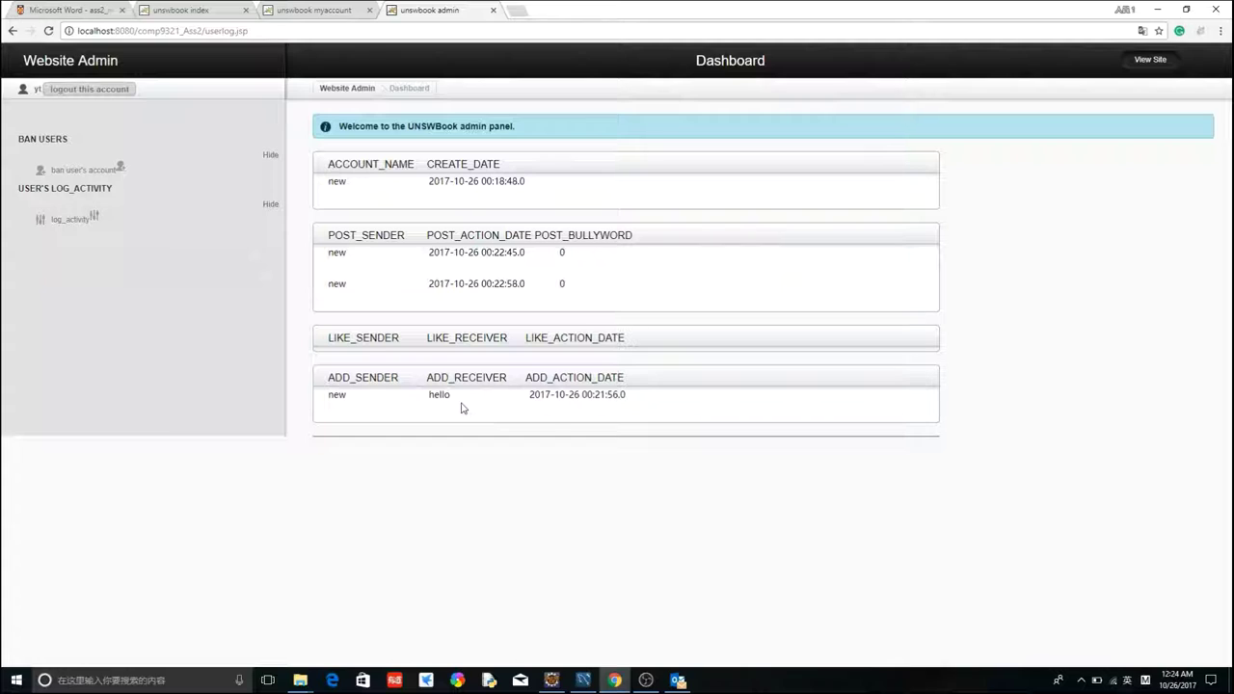
pyautogui.click(493, 10)
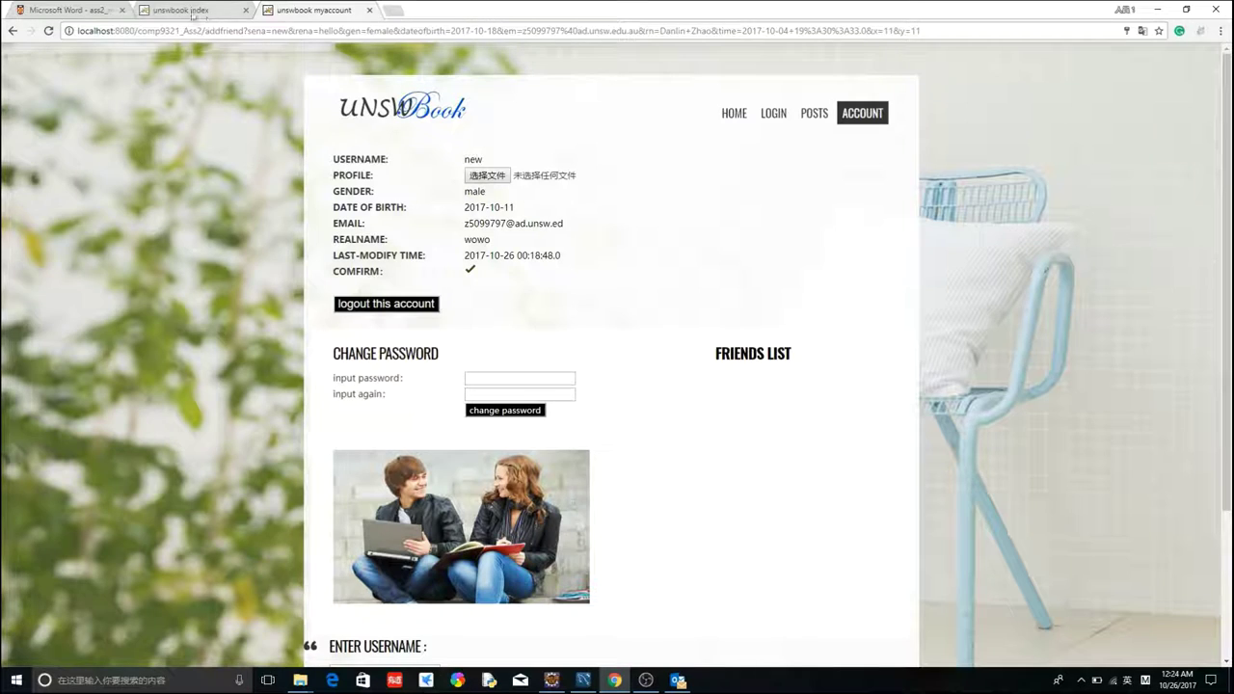
pyautogui.click(162, 9)
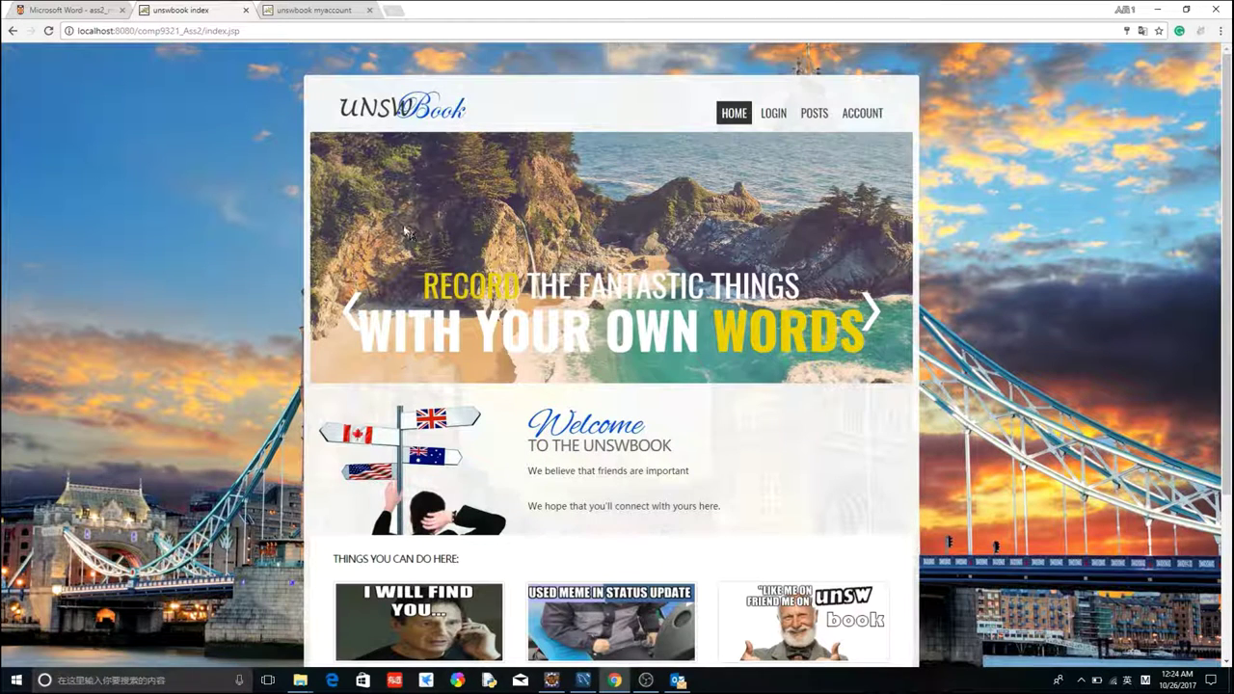